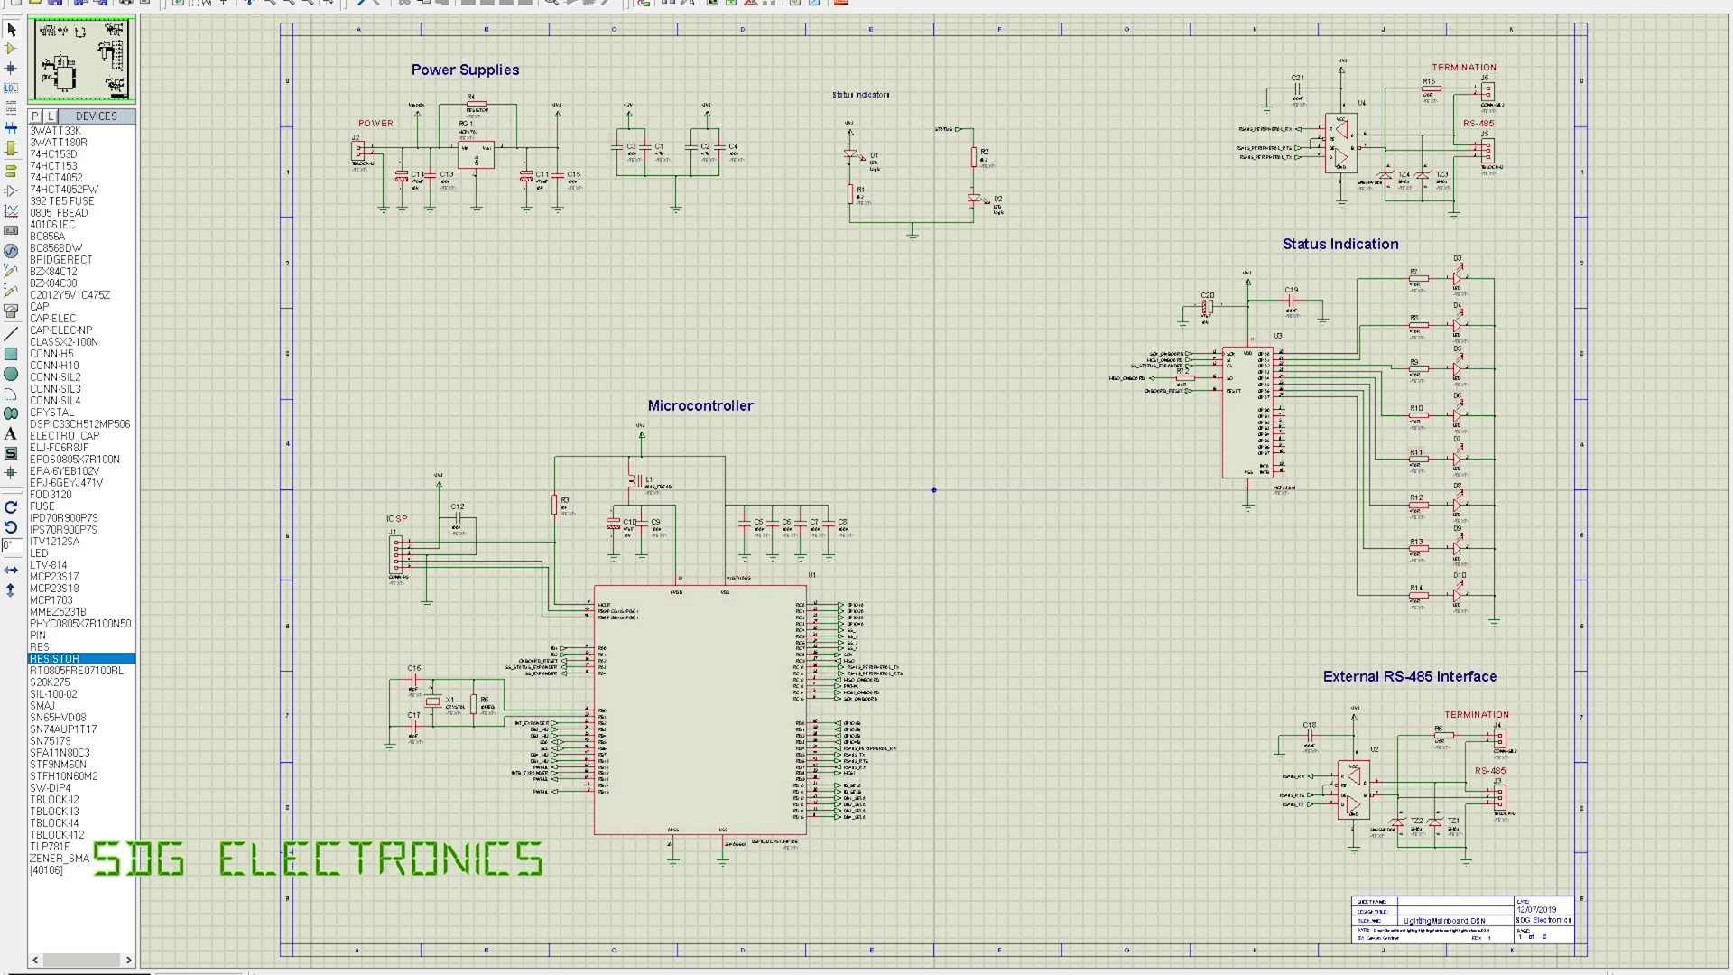
- Page through the schematic to the Expansion Interface sheet, then to the Switch and Peripheral Interface sheet
key("alt+t")
key("Right")
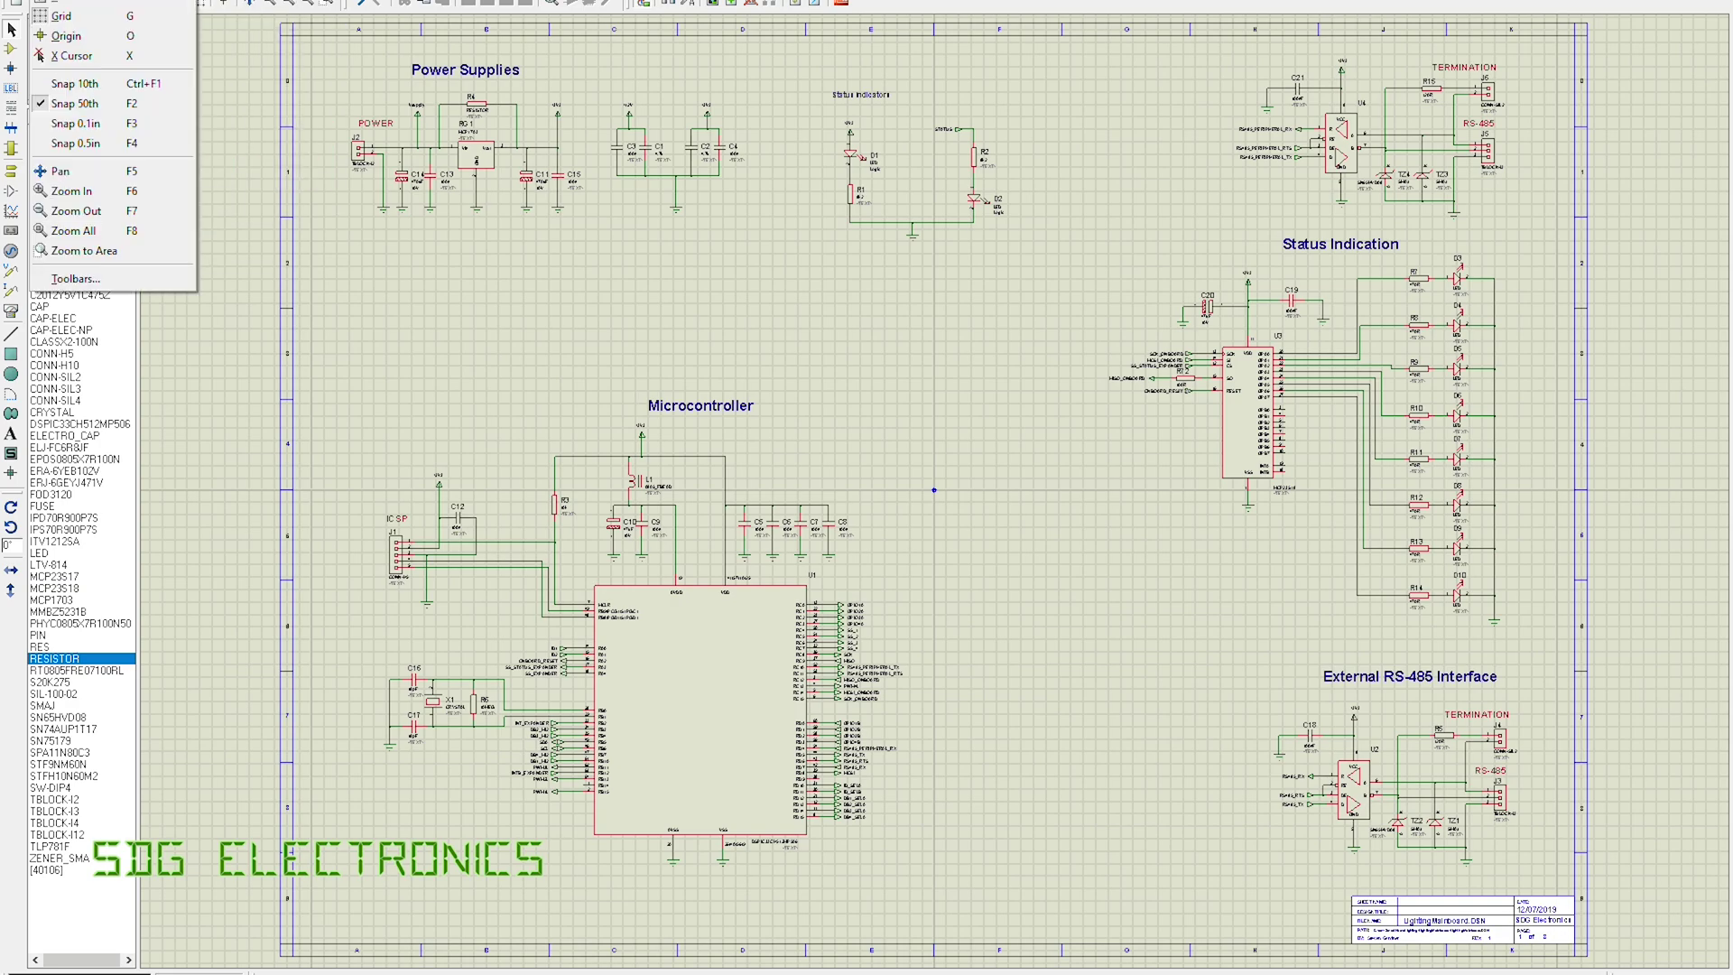
key("Down")
key("Return")
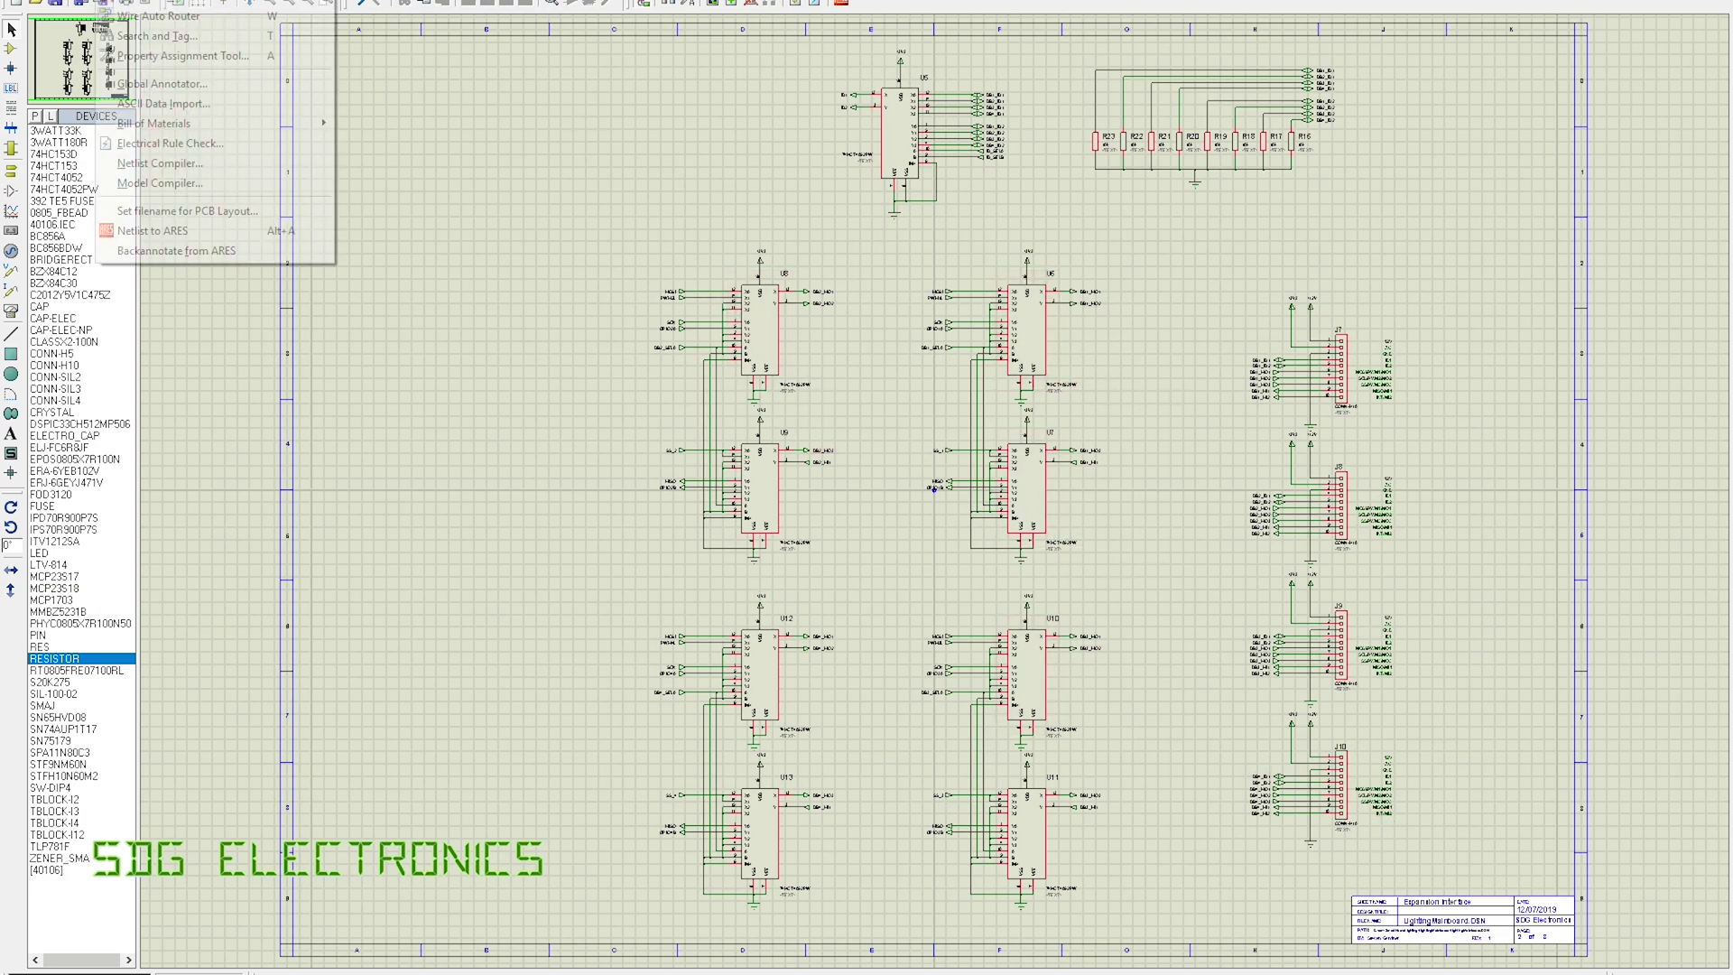
left_click(154, 228)
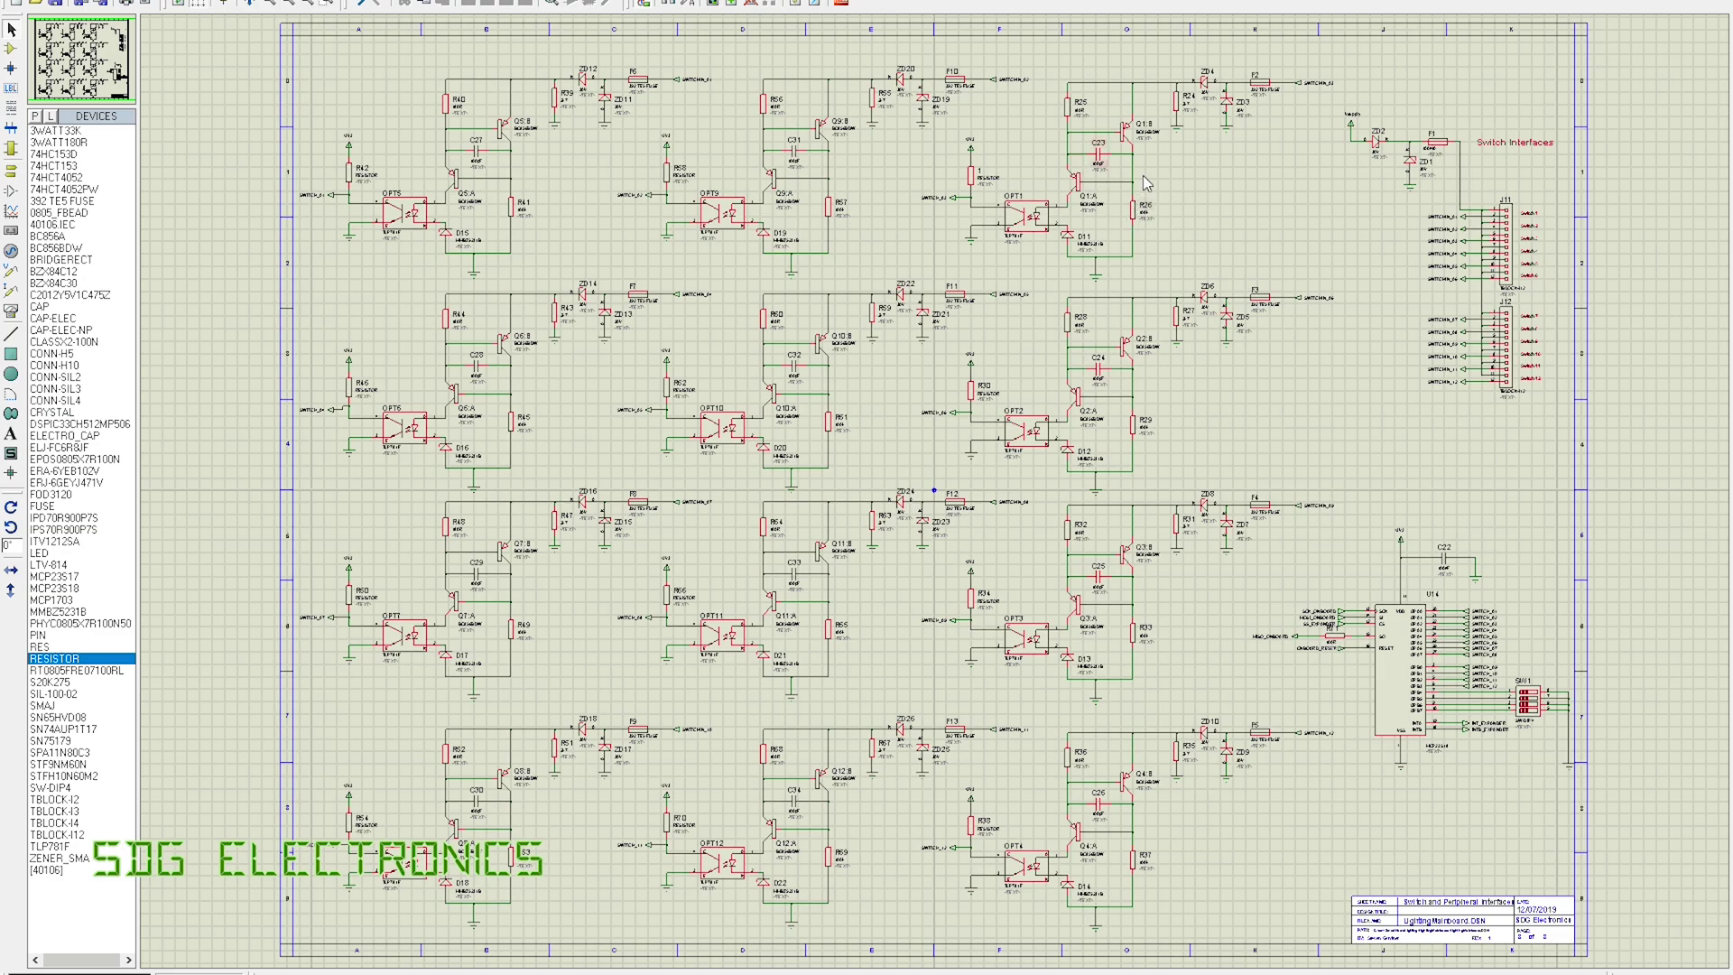
- Zoom in on the circuitry and select zener diodes ZD4 and ZD3
scroll(1145, 185, "up", 1)
scroll(938, 499, "up", 1)
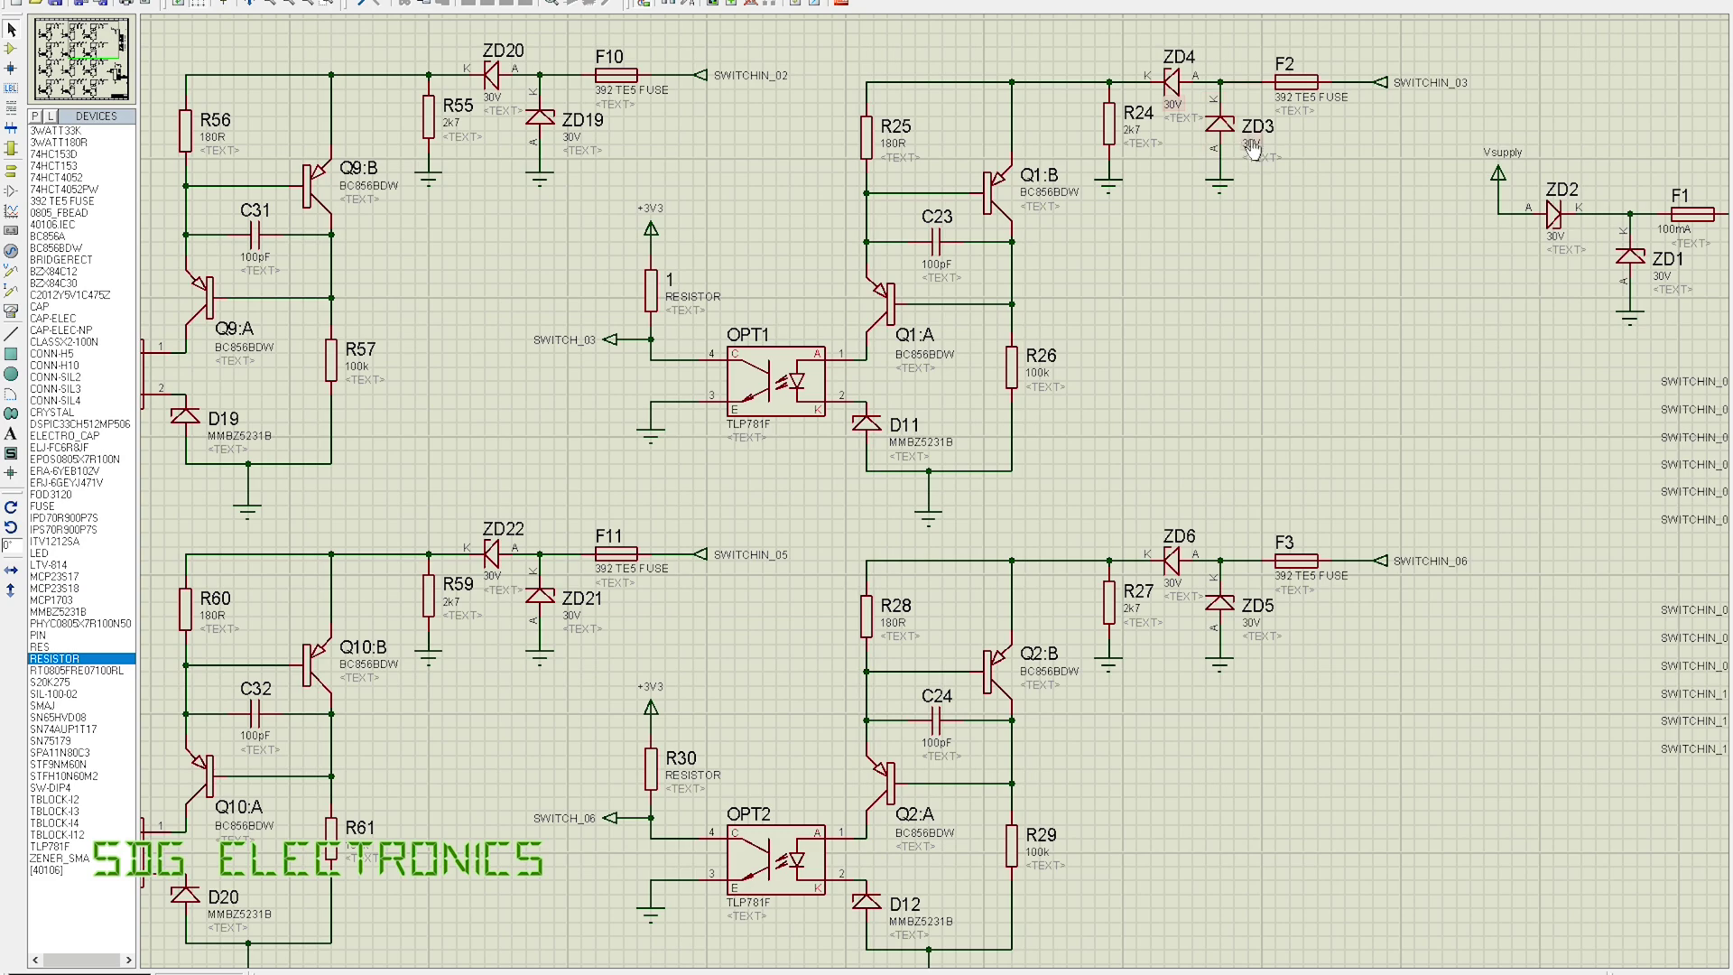
left_click_drag(1250, 149, 1221, 45)
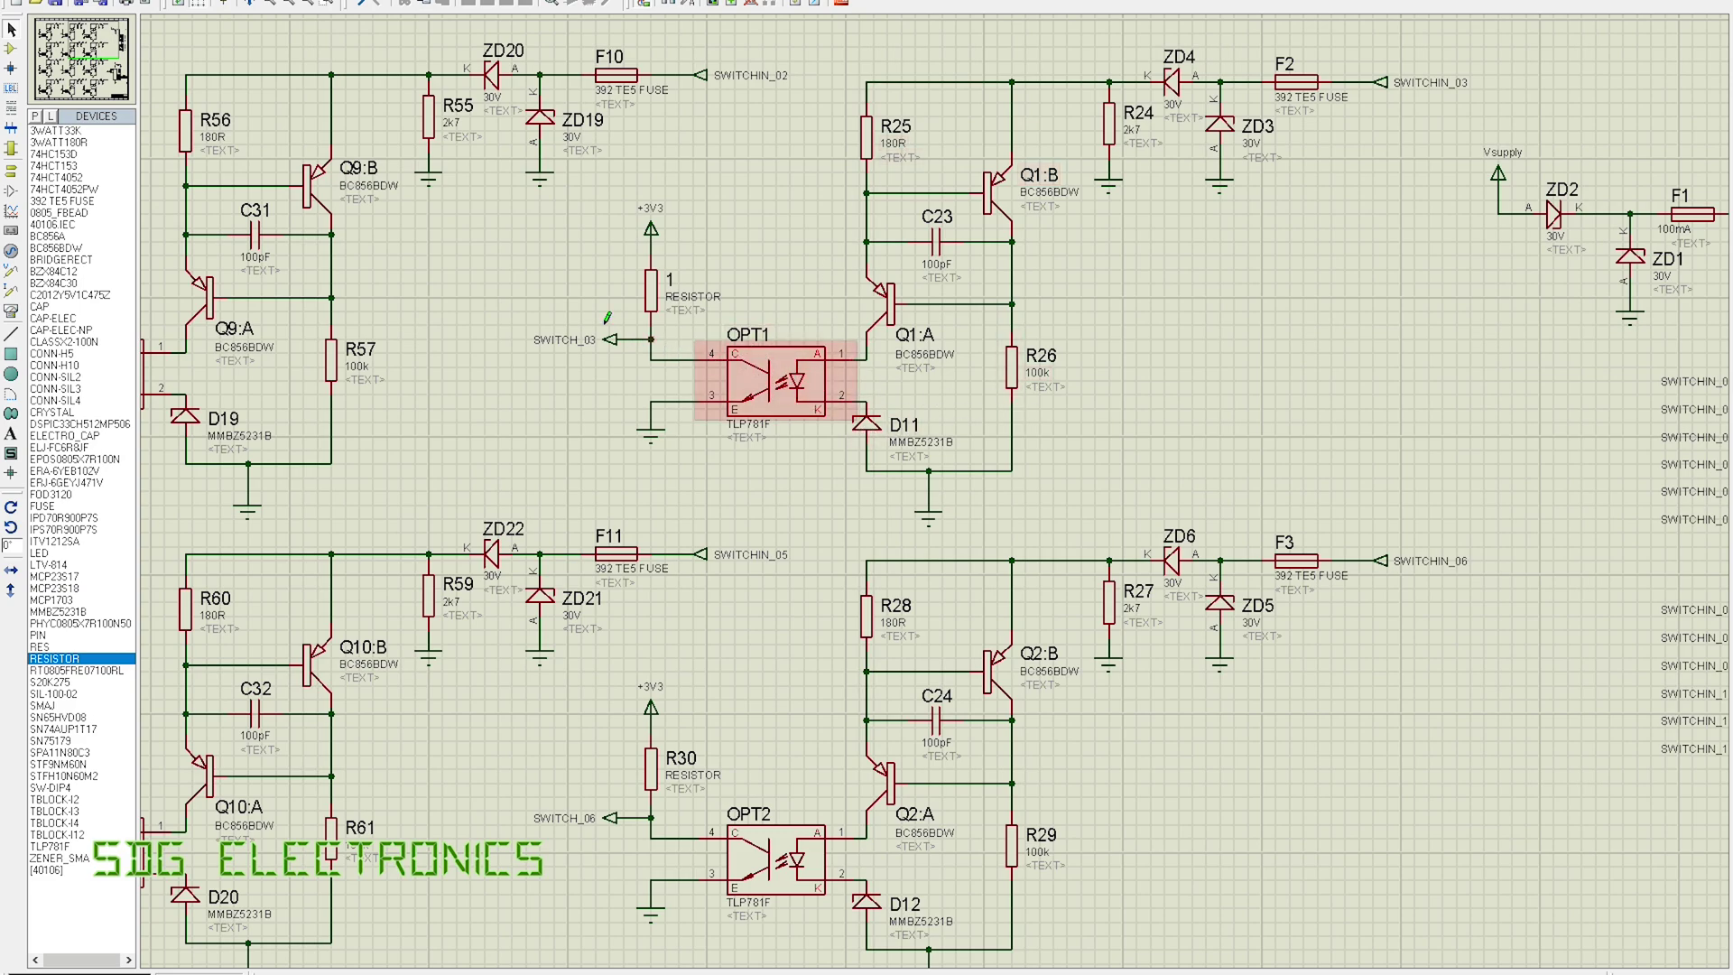
scroll(1146, 485, "down", 3)
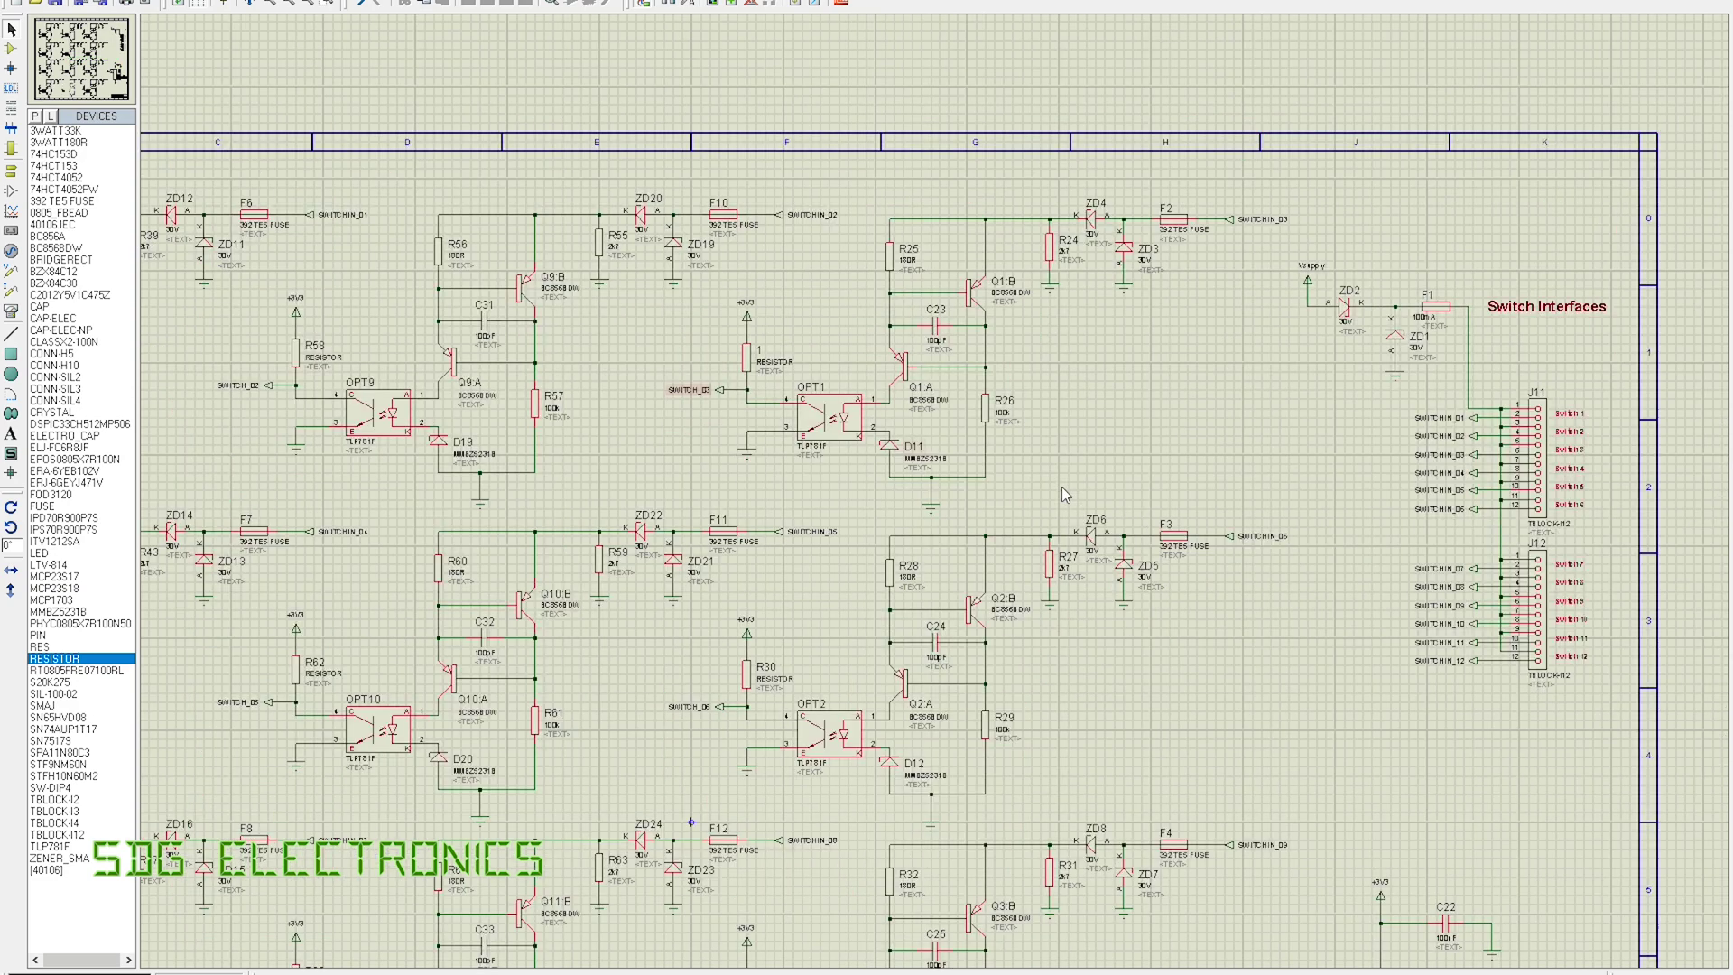
scroll(1015, 490, "up", 1)
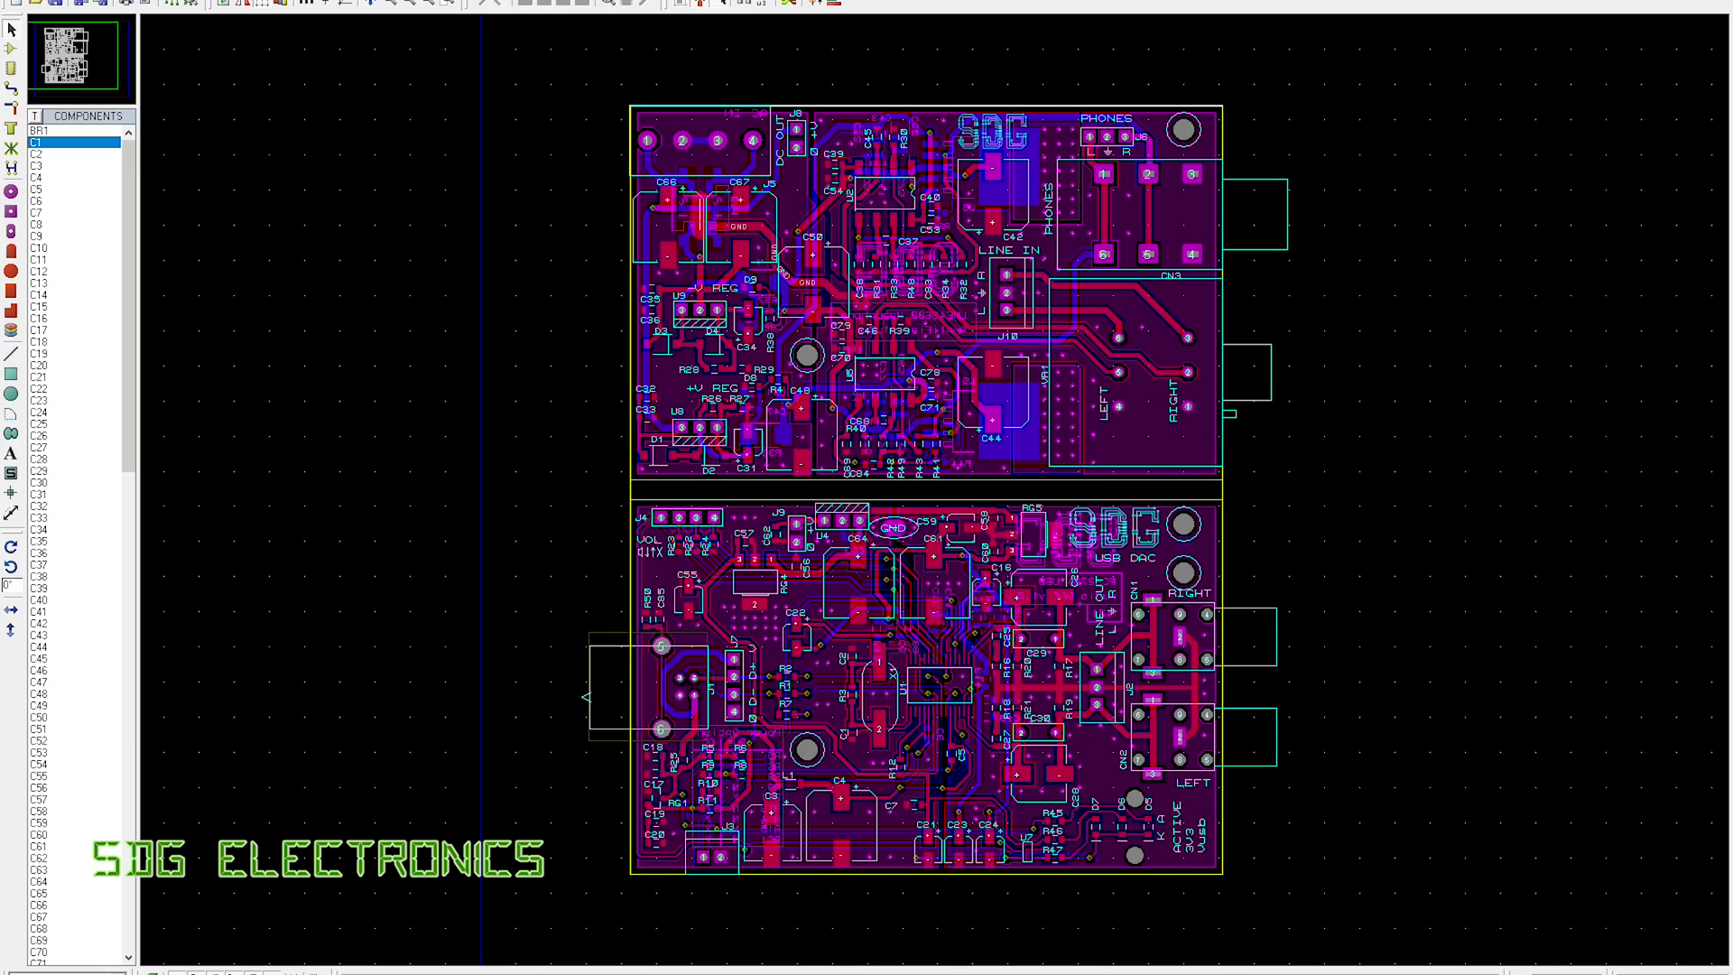
- Switch to JLCPCB's Capabilities page and scroll down to the copper weights and 3.5mil minimum trace and spacing
key("alt+Tab")
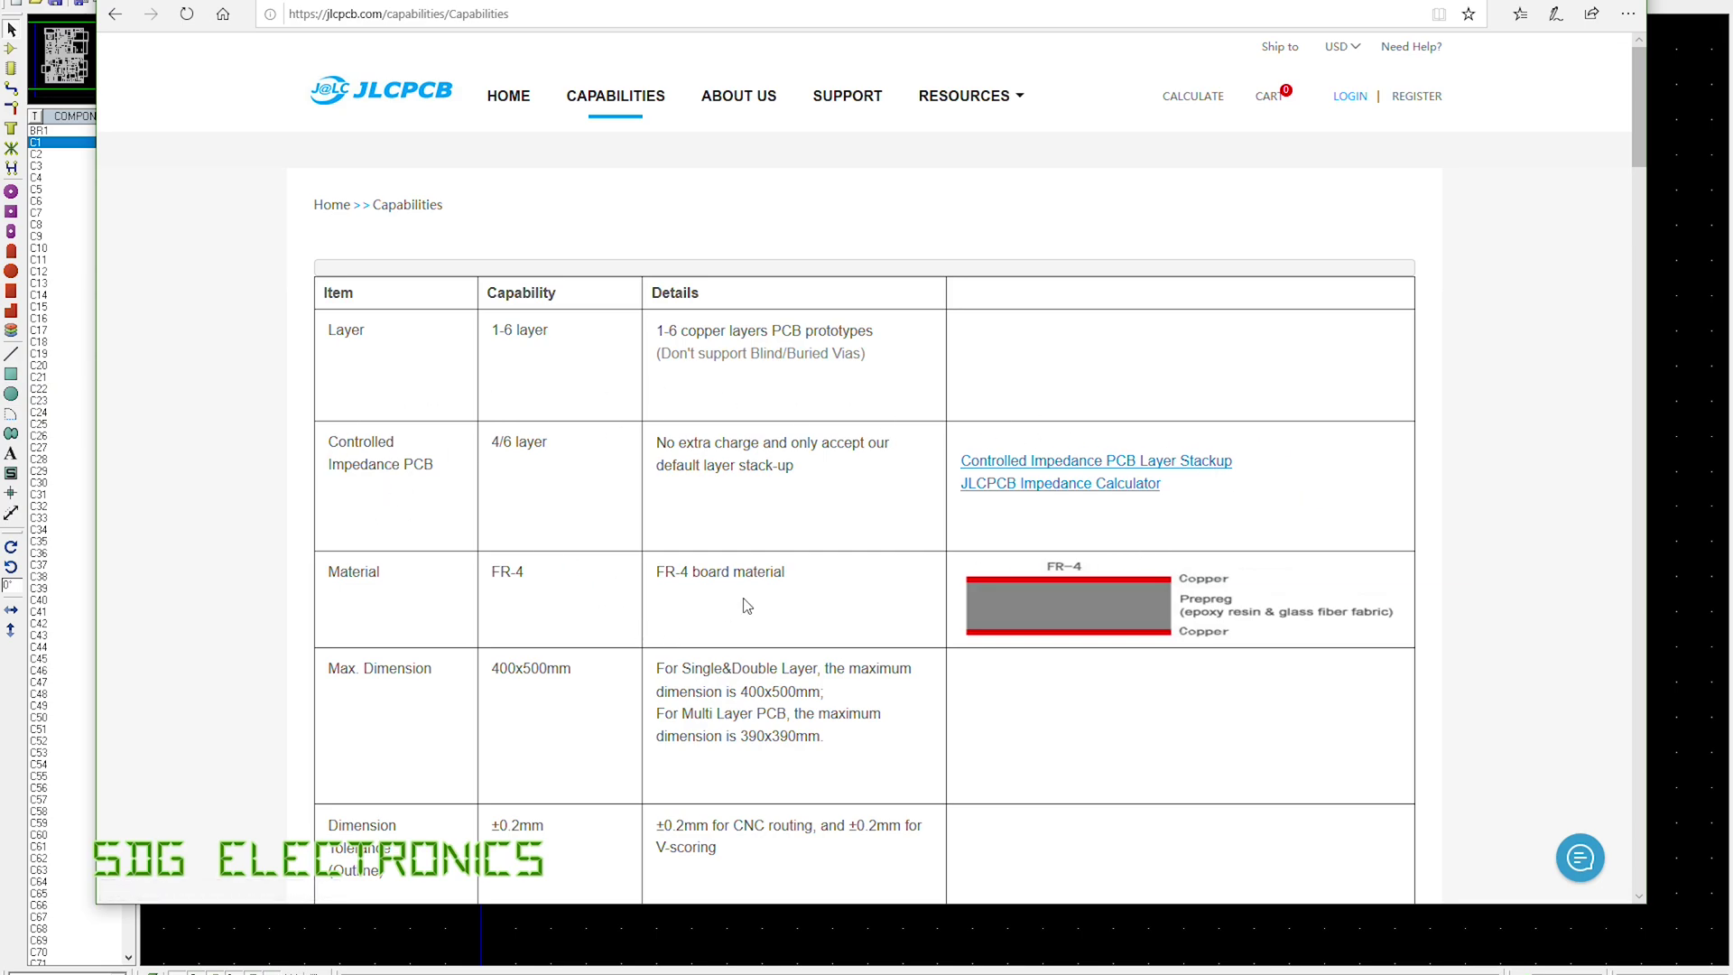
scroll(776, 632, "down", 4)
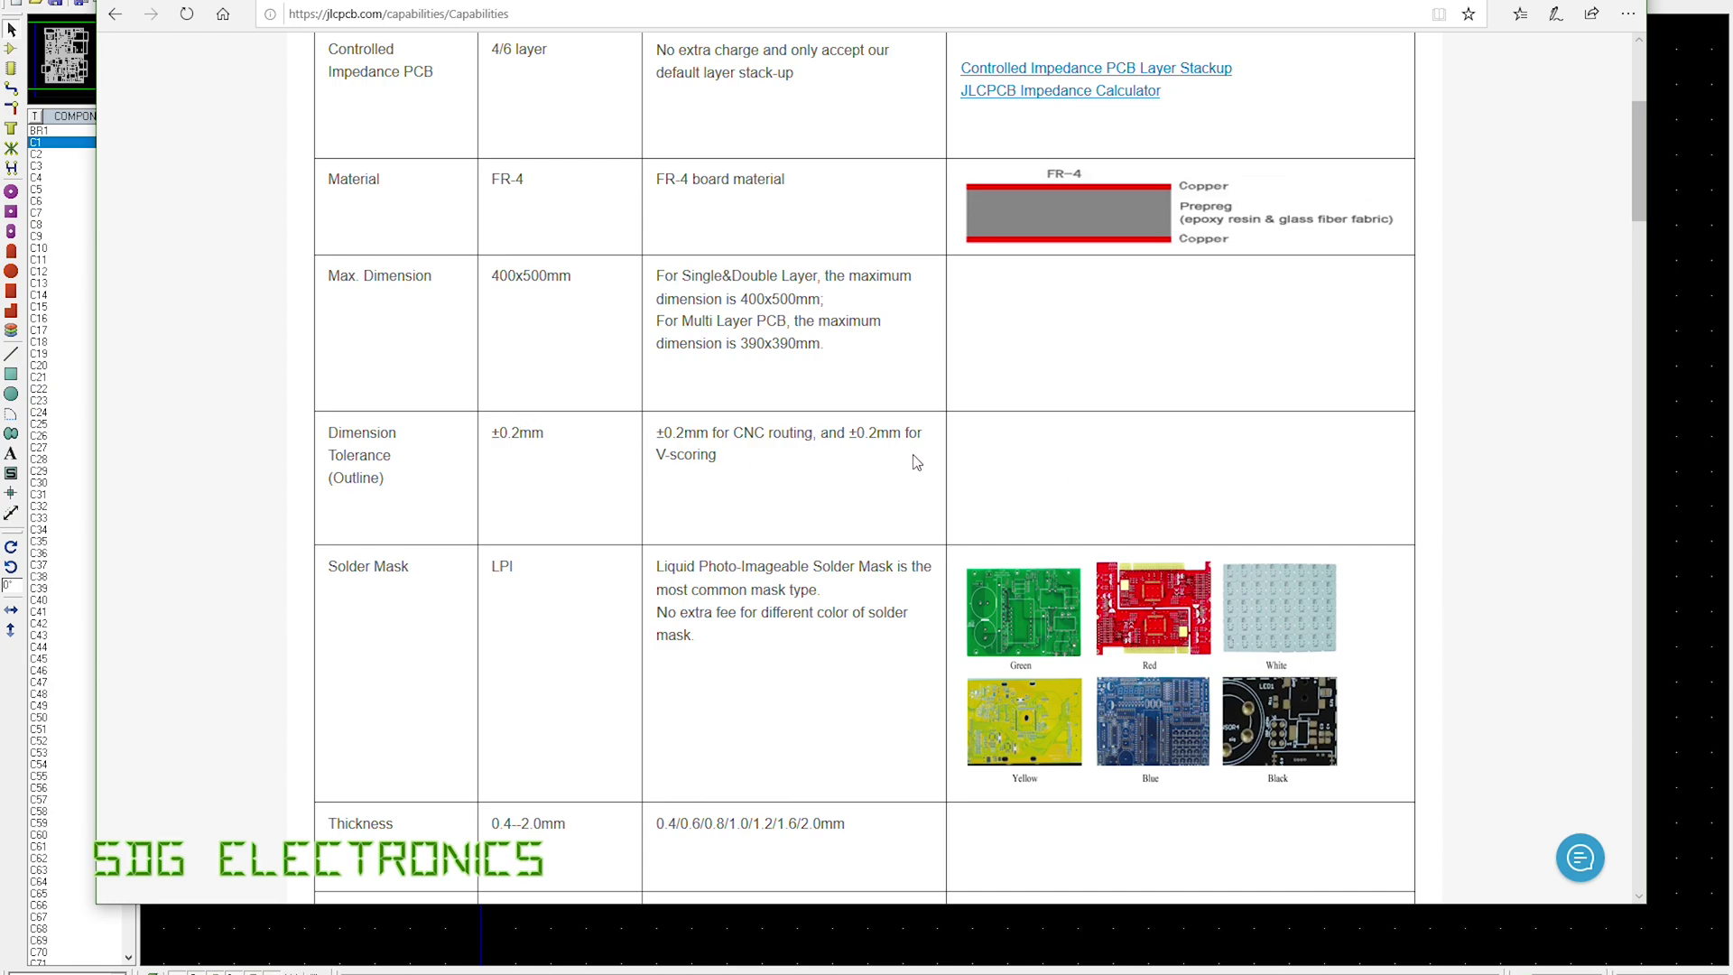
scroll(774, 421, "down", 5)
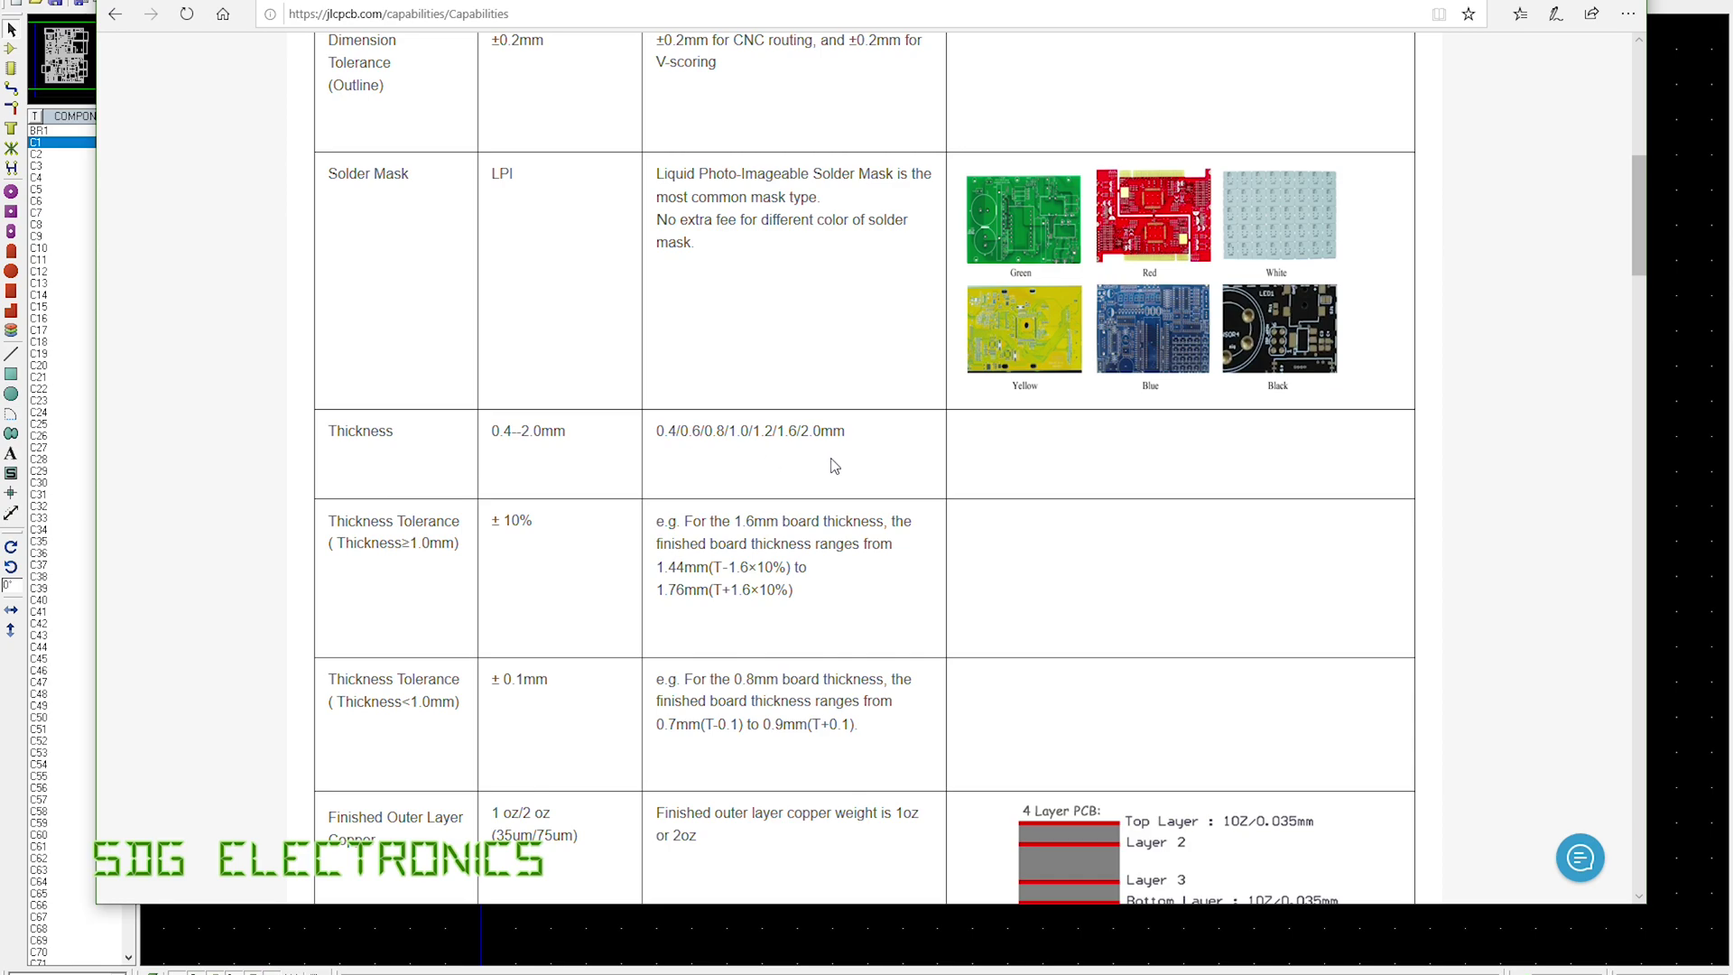
scroll(864, 573, "down", 6)
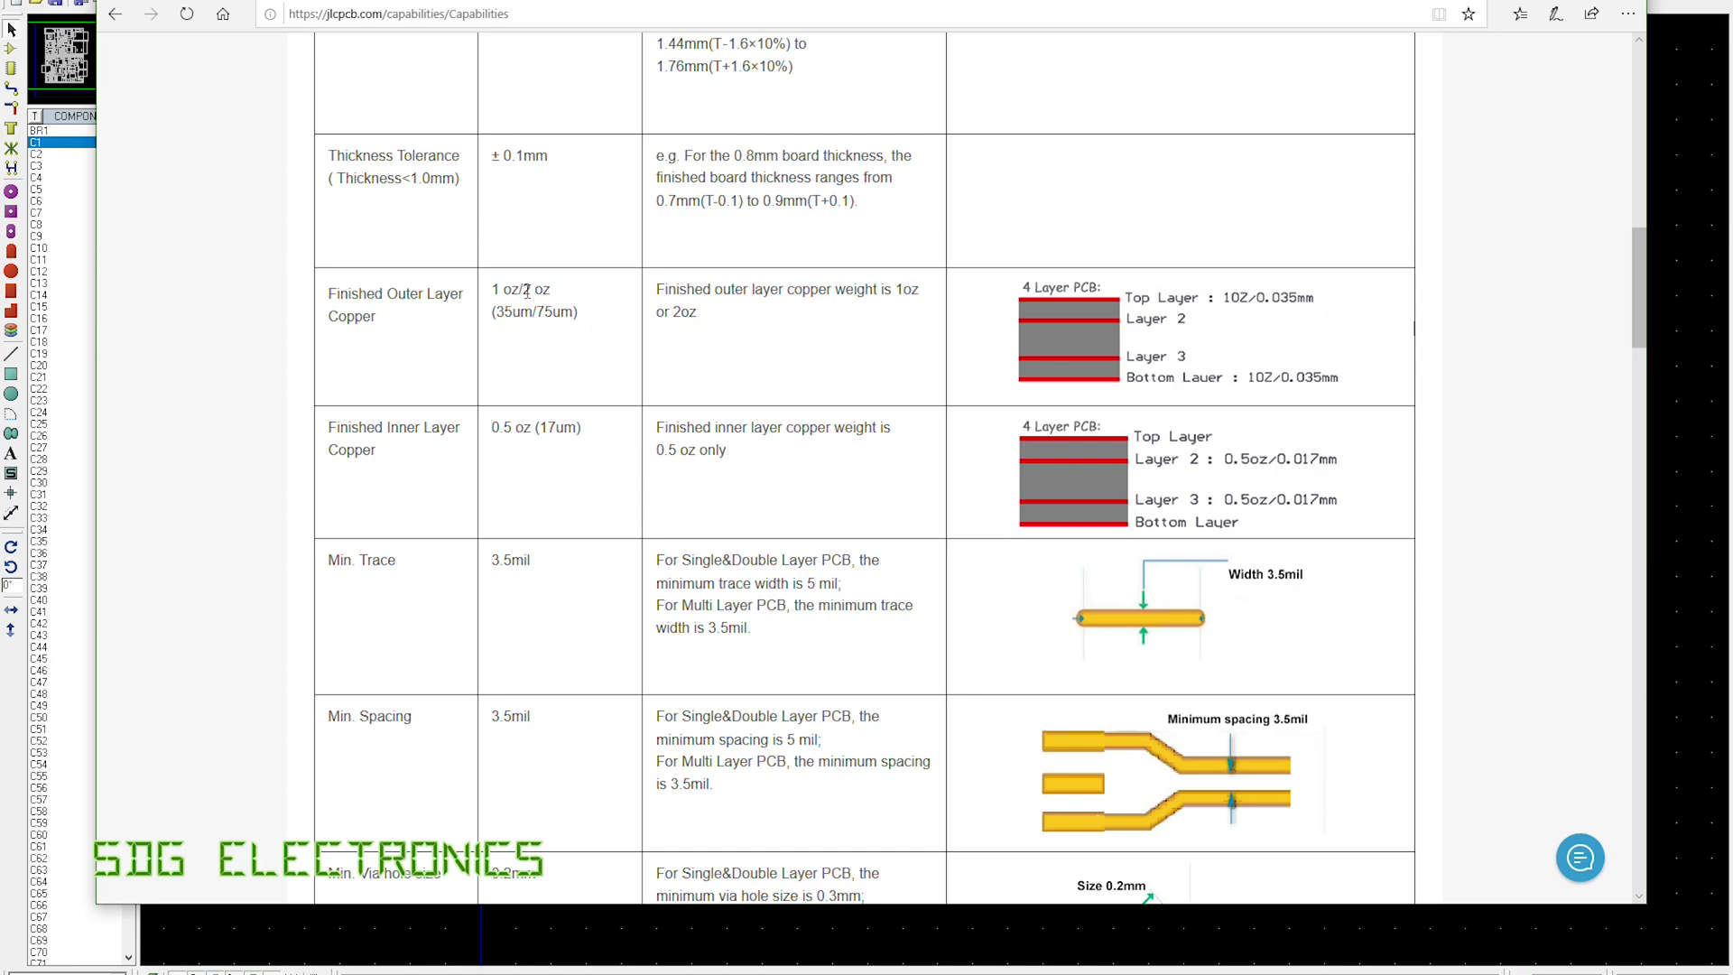
- Highlight the 2 oz outer copper weight, then scroll down to the via, drill hole and annular ring limits
left_click_drag(522, 290, 552, 290)
scroll(574, 591, "down", 1)
scroll(574, 596, "down", 3)
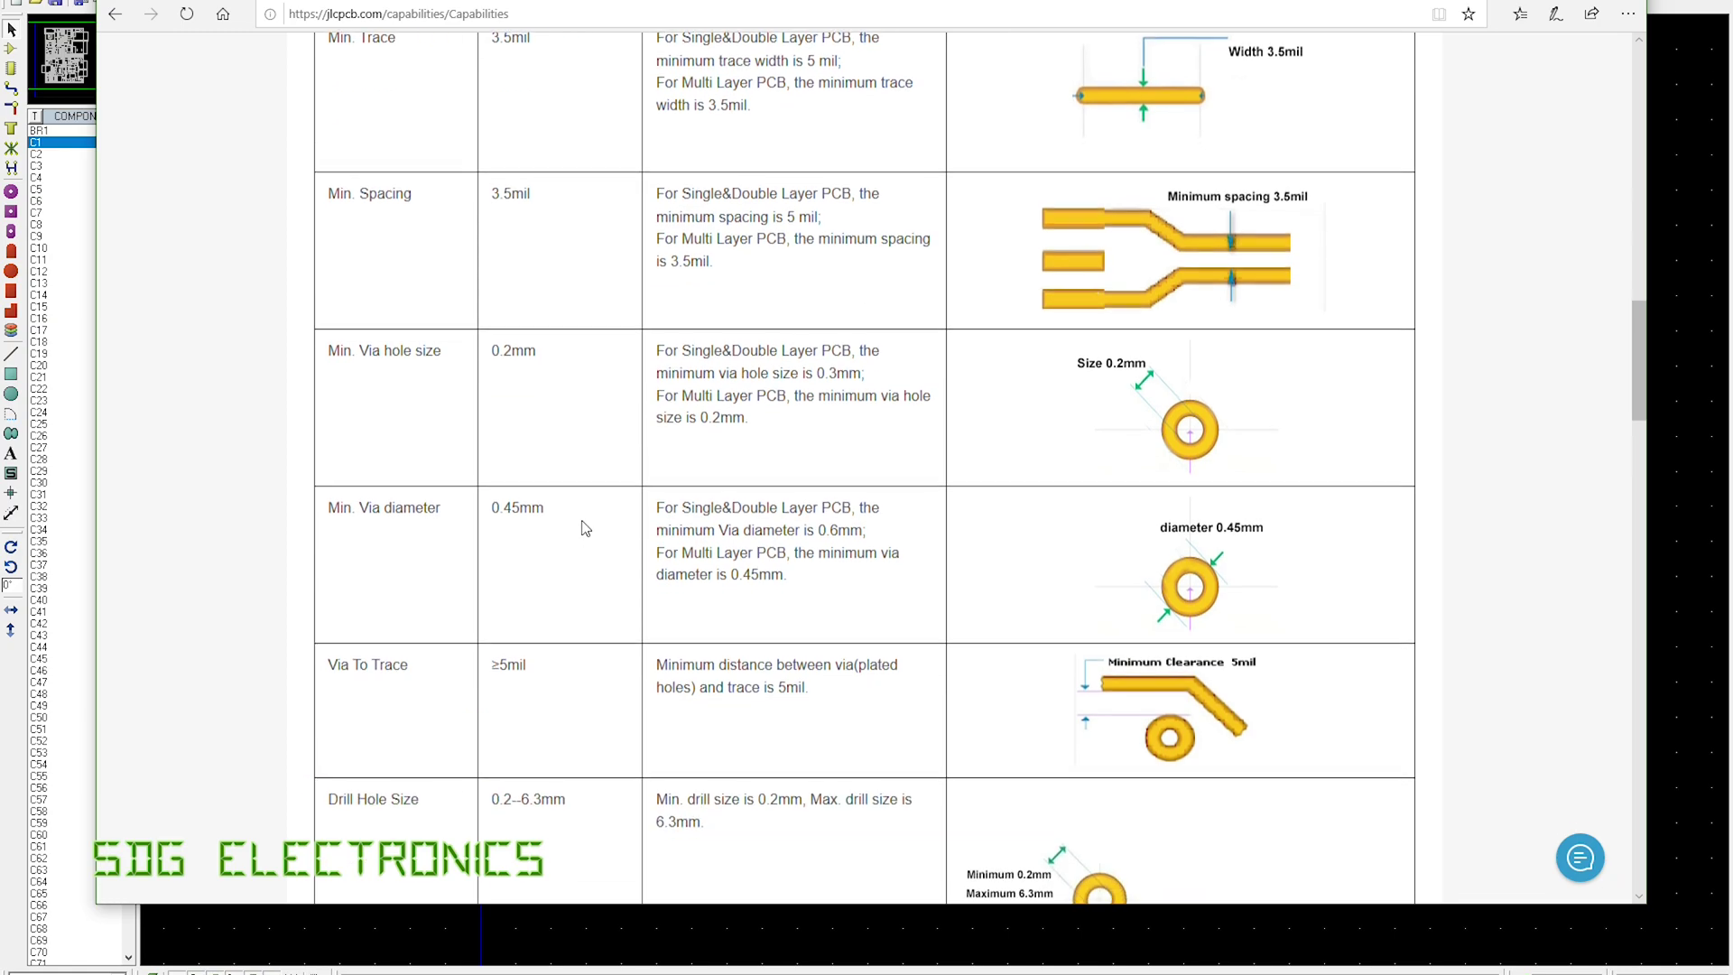
scroll(593, 531, "down", 2)
scroll(593, 531, "down", 3)
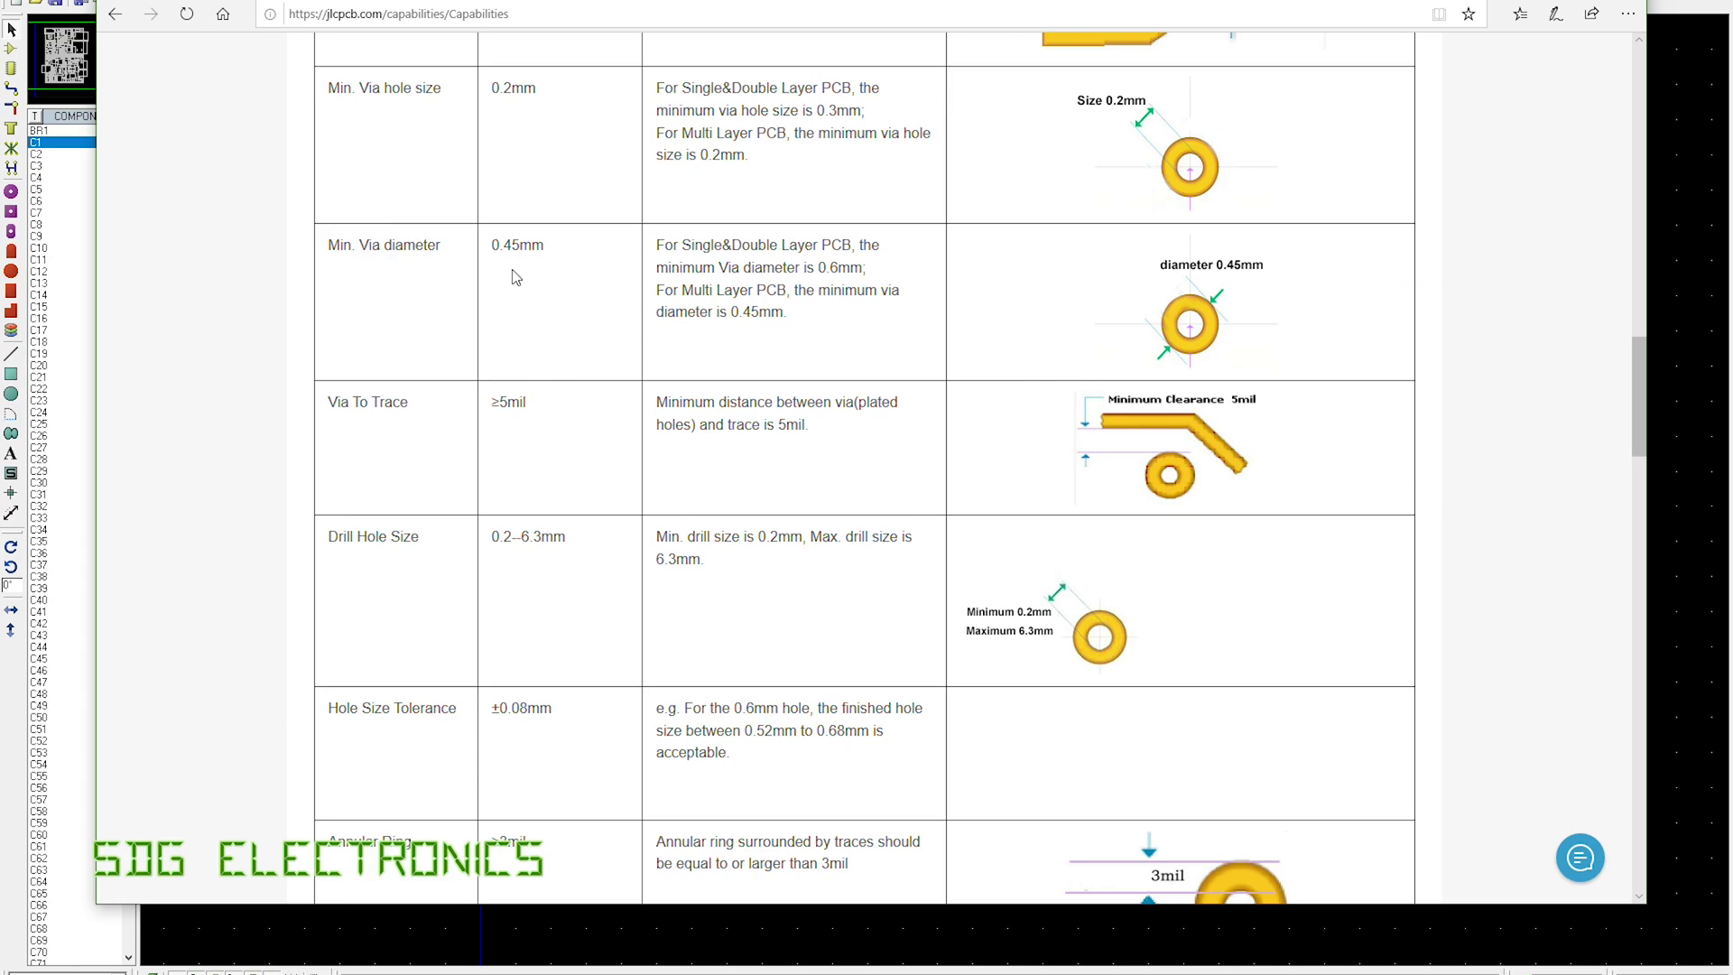
scroll(535, 339, "up", 3)
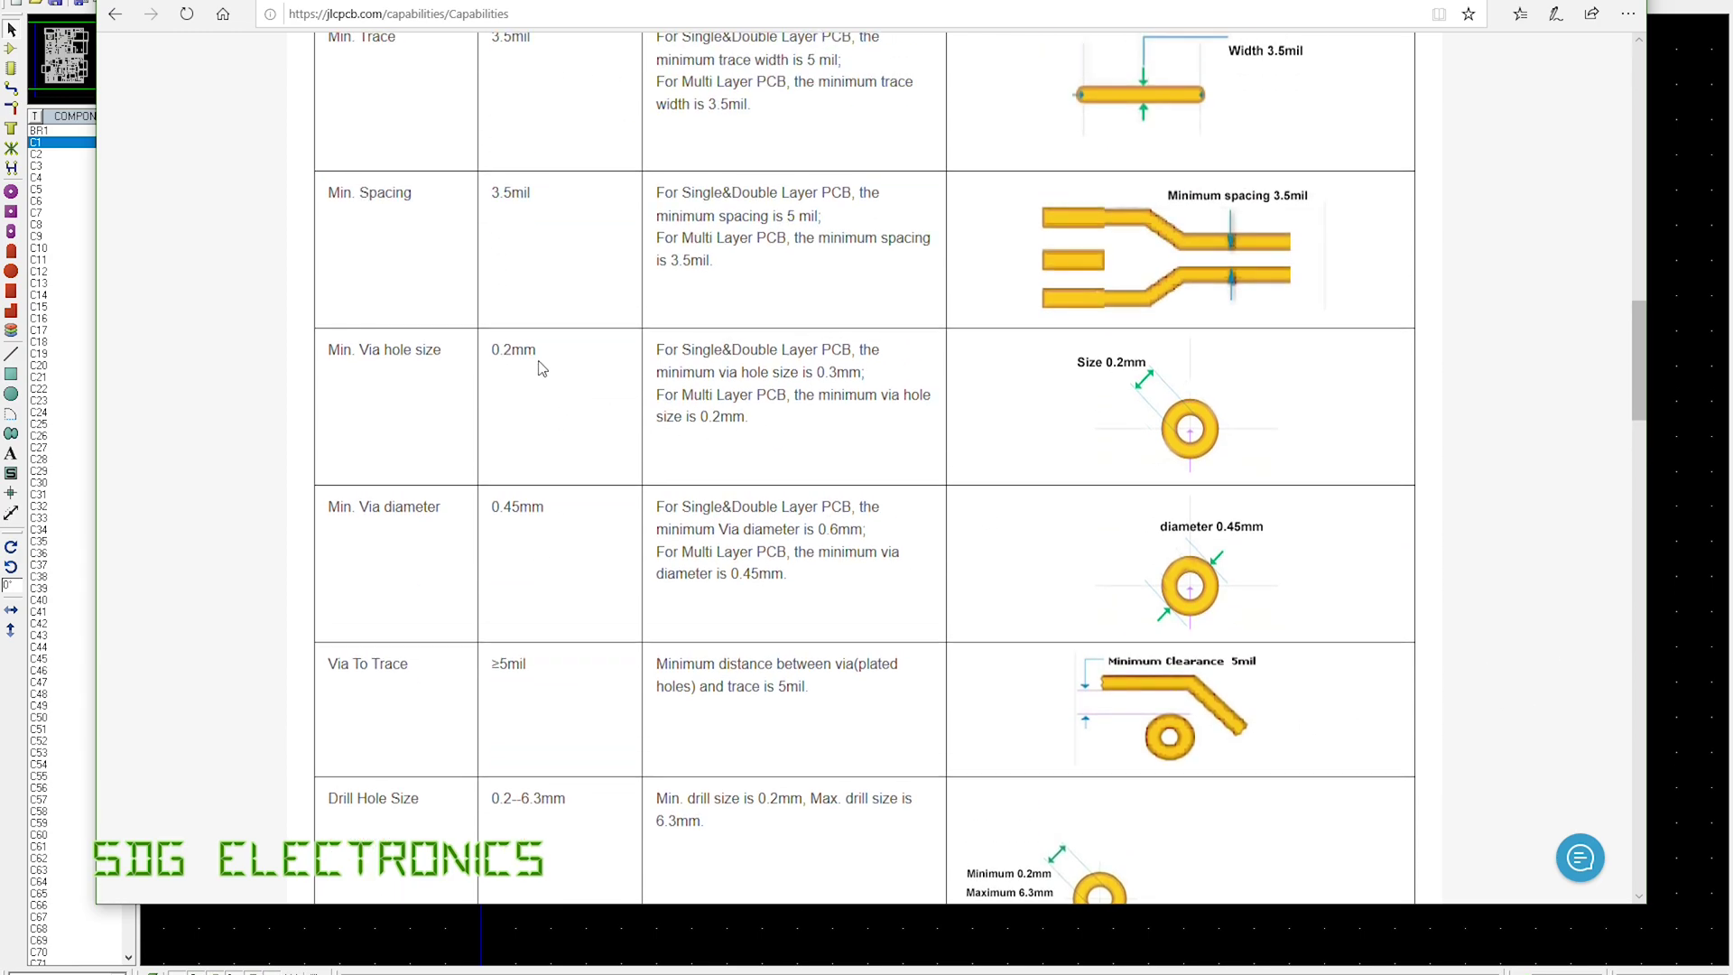
scroll(533, 430, "down", 6)
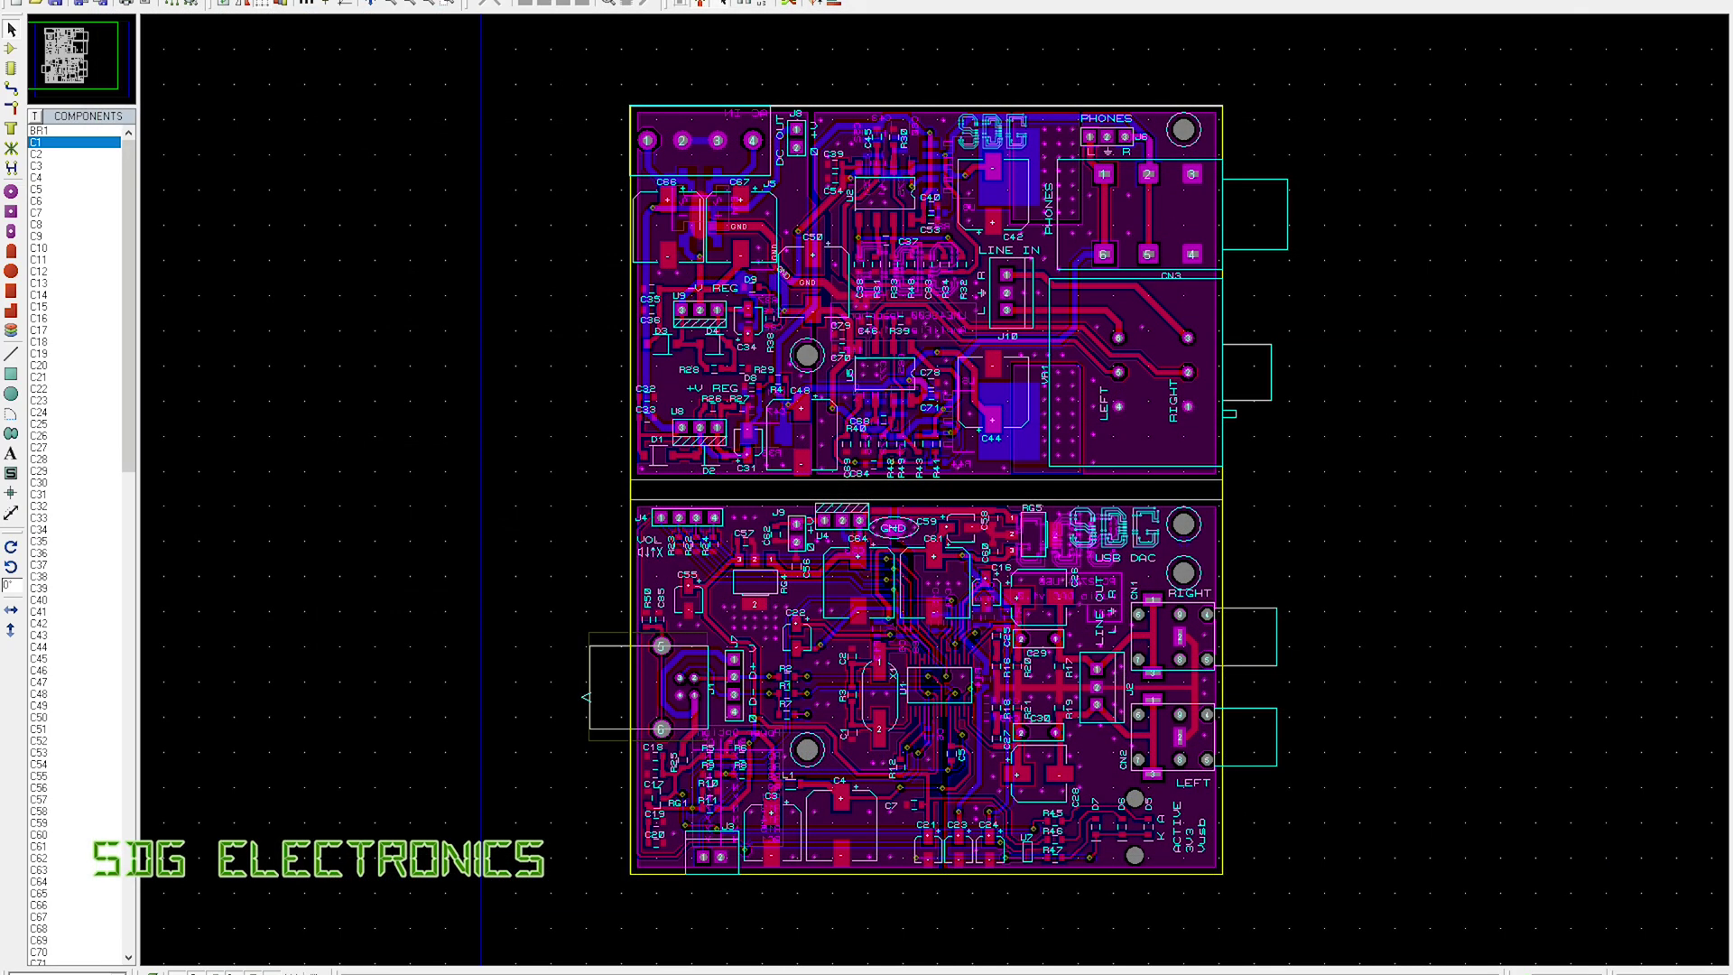
- In the Design Rule Manager, change Pad-Pad and Pad-Trace Clearance from 5th to 25th and confirm
left_click(276, 1)
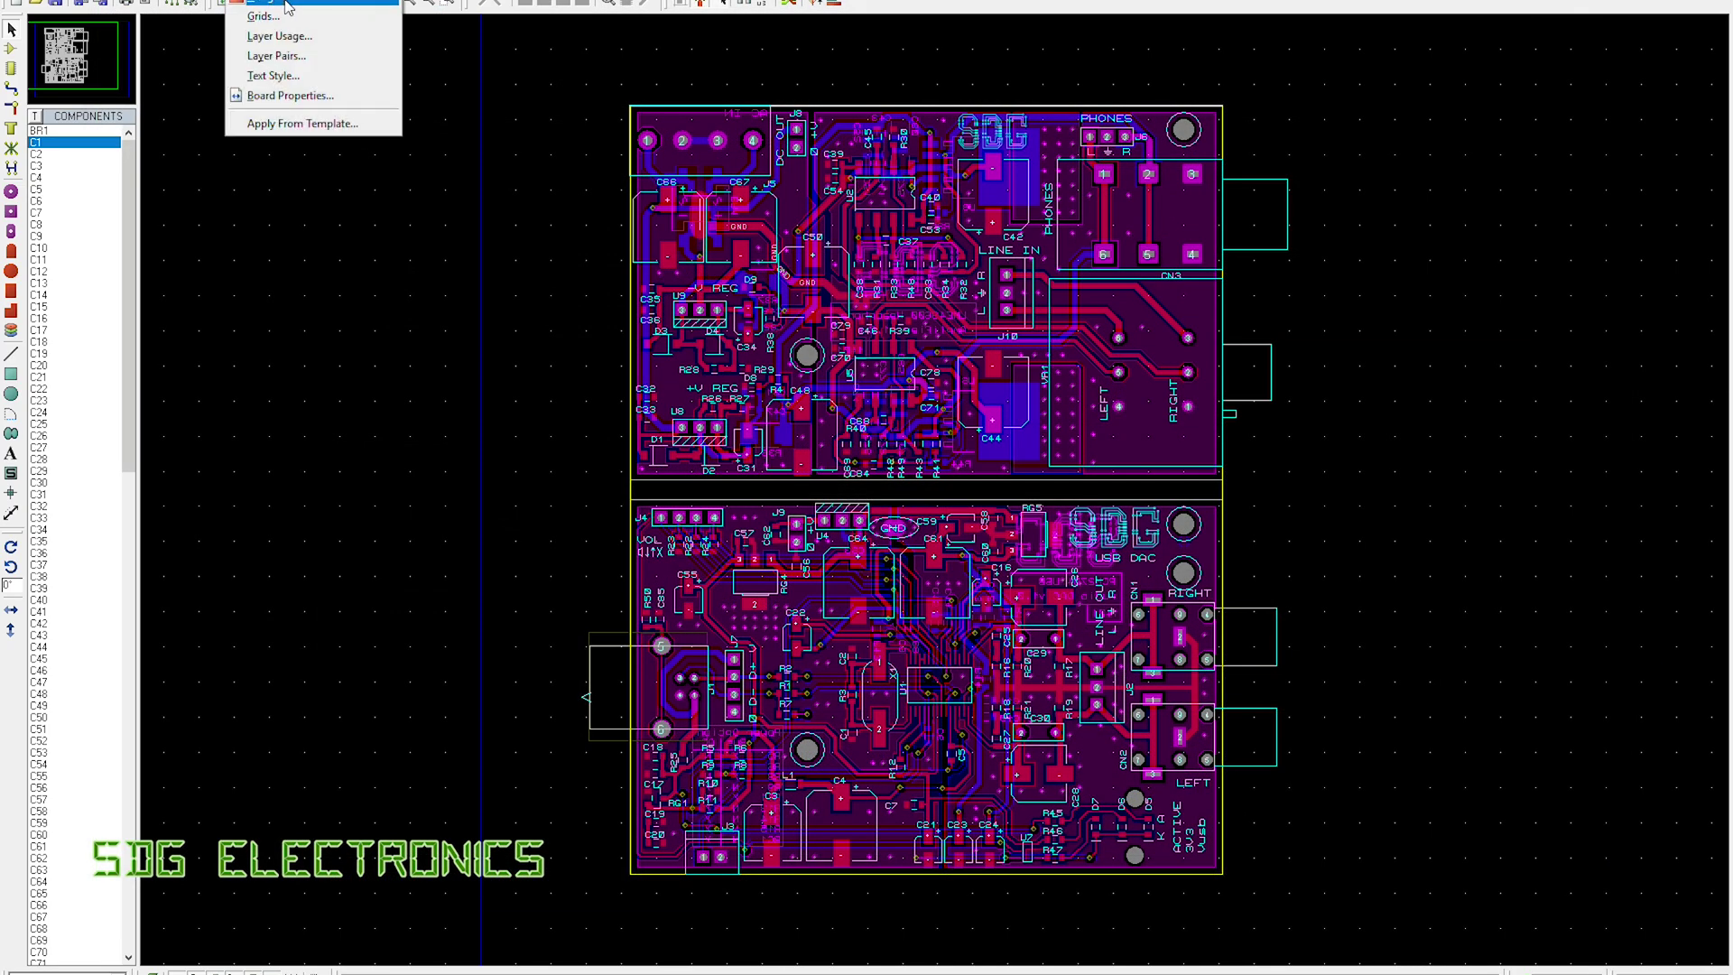
left_click(288, 4)
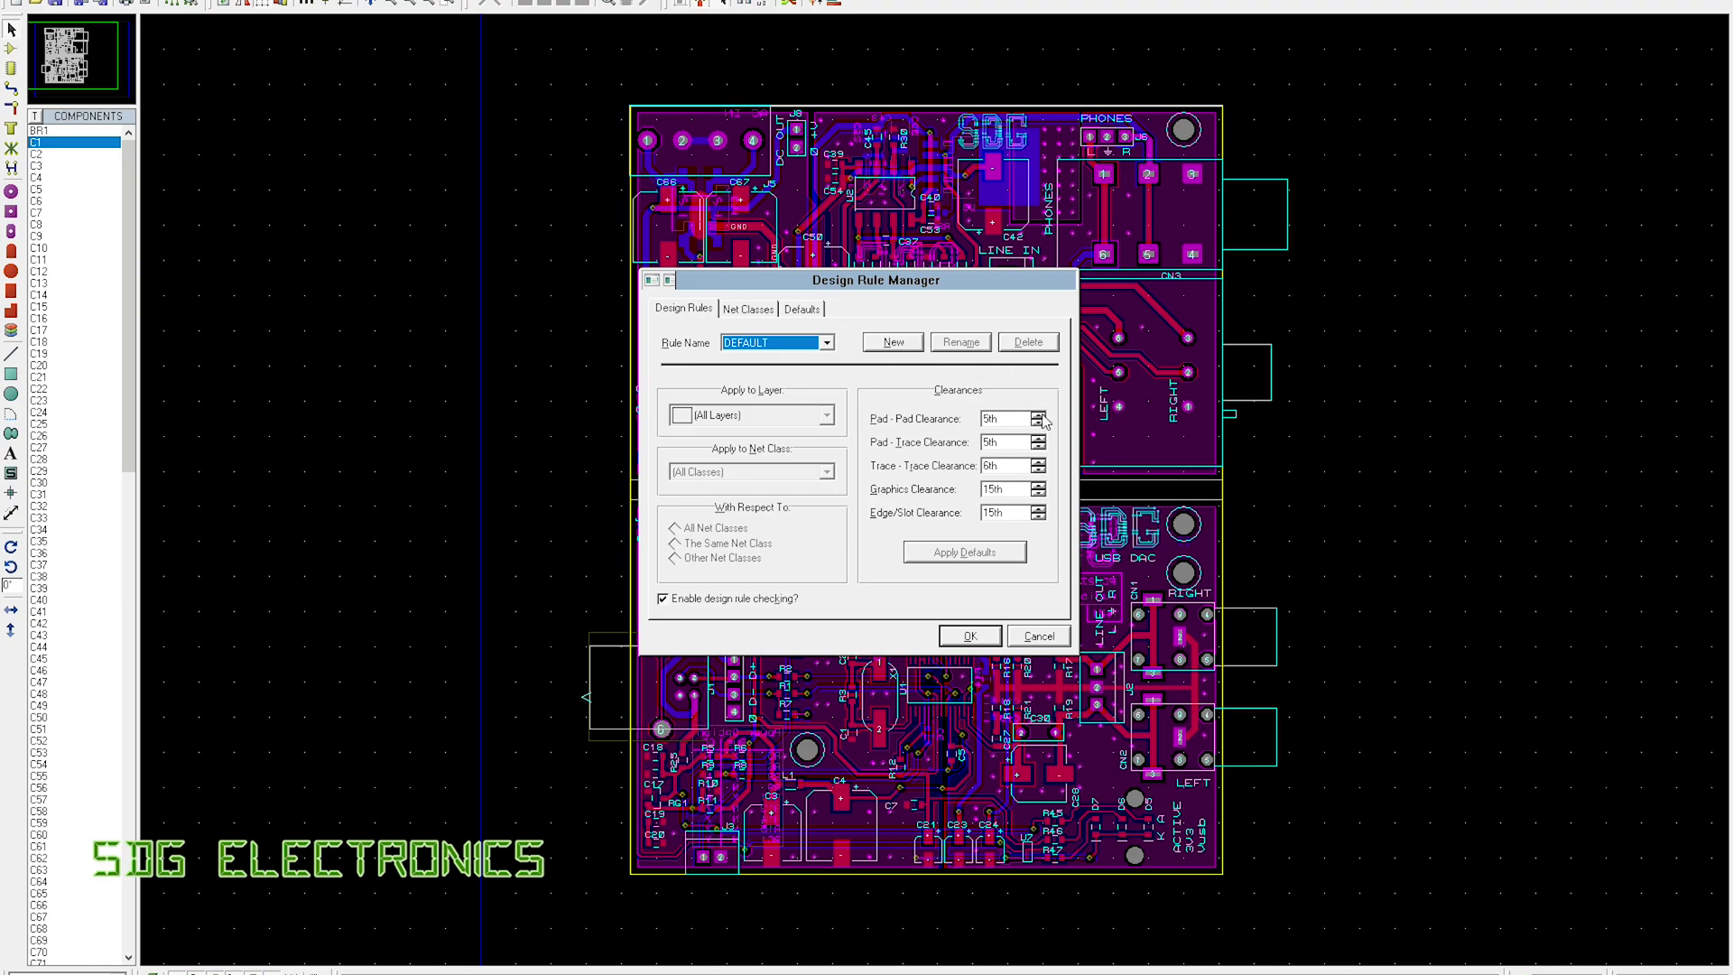
left_click(989, 420)
type("2")
key("Tab")
type("25th")
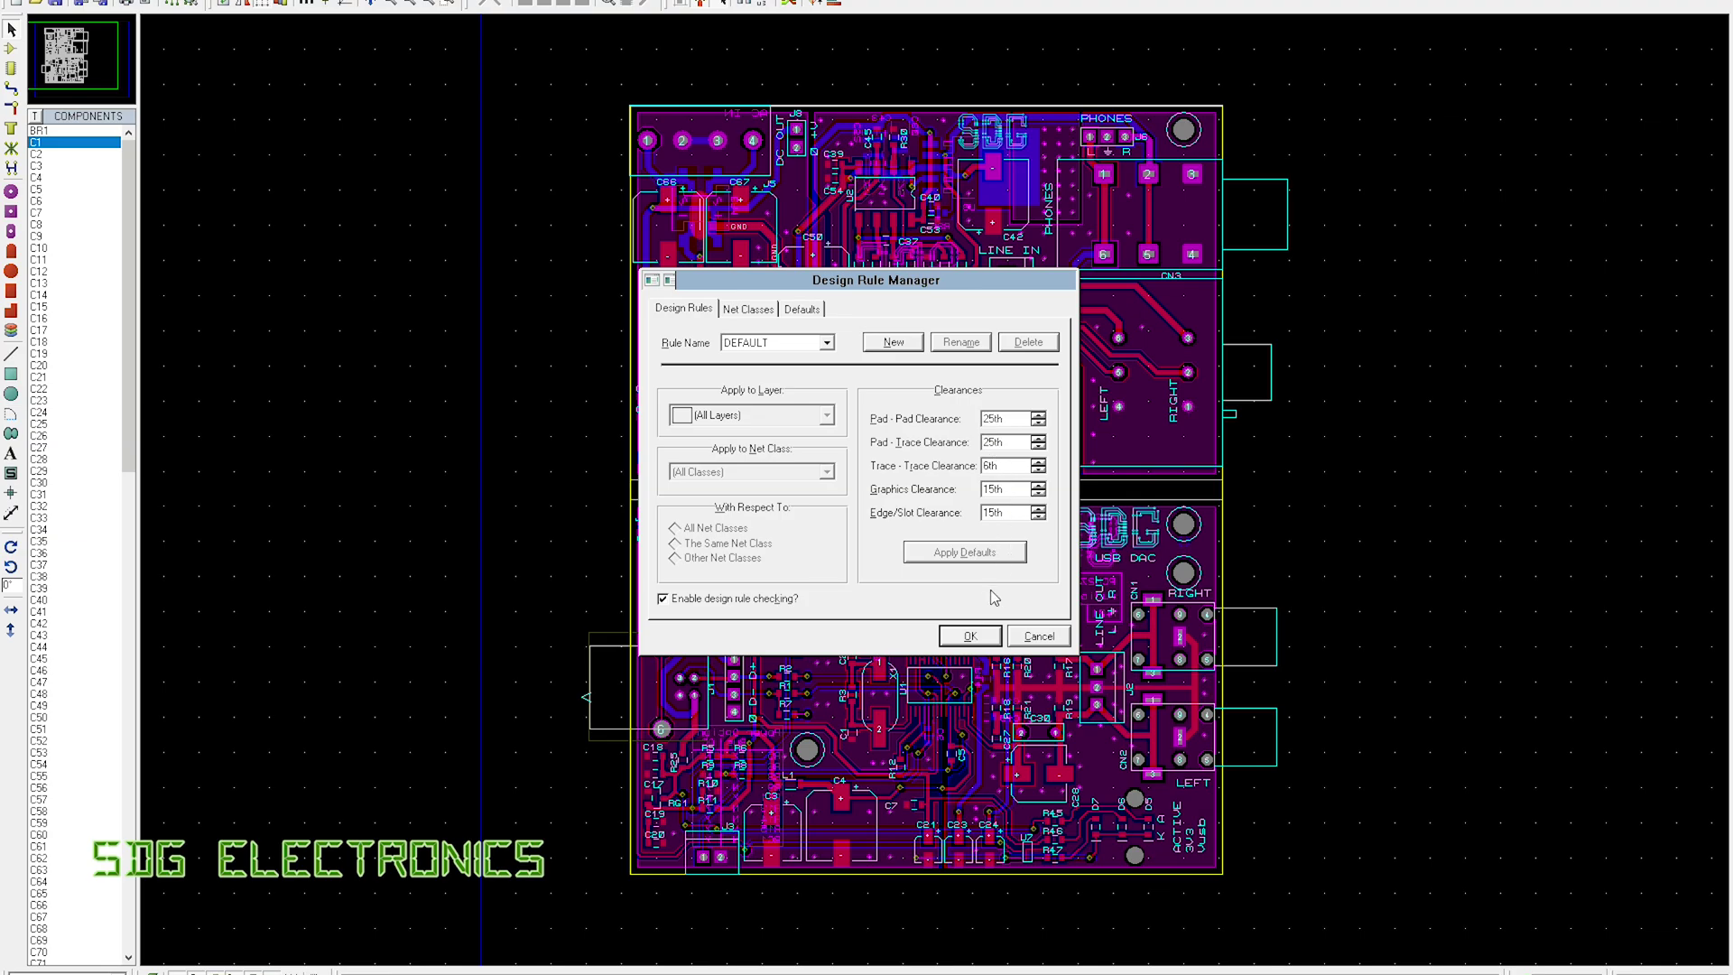
left_click(971, 636)
left_click(973, 400)
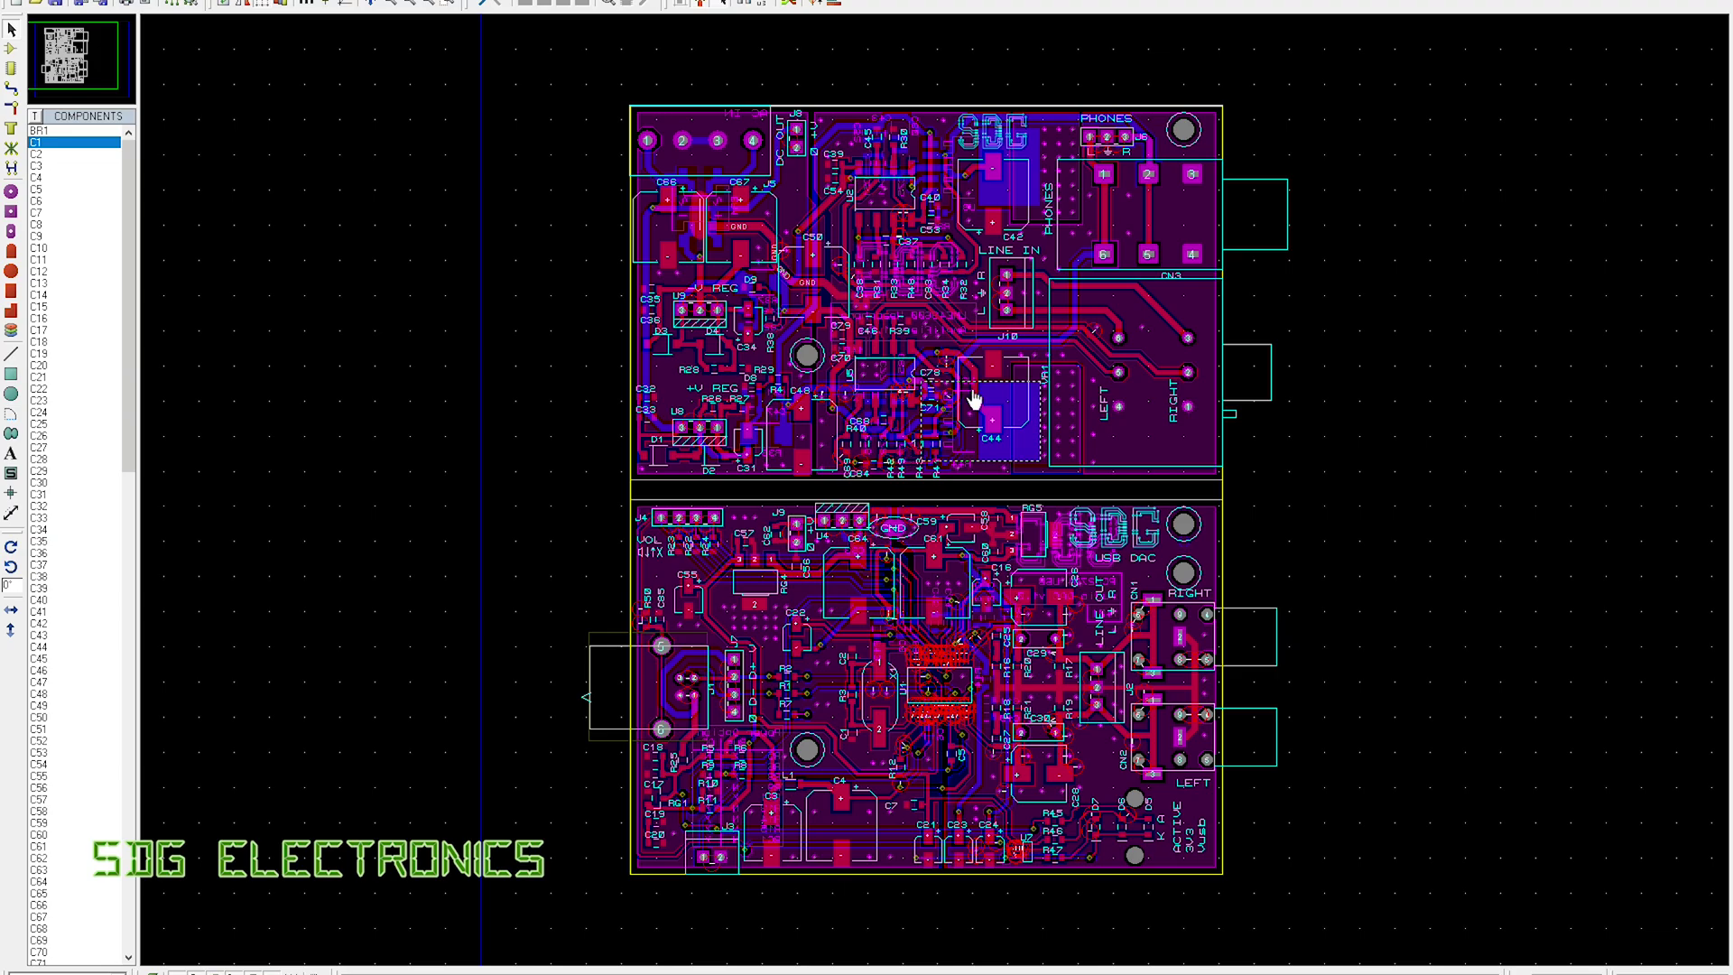
scroll(939, 720, "up", 2)
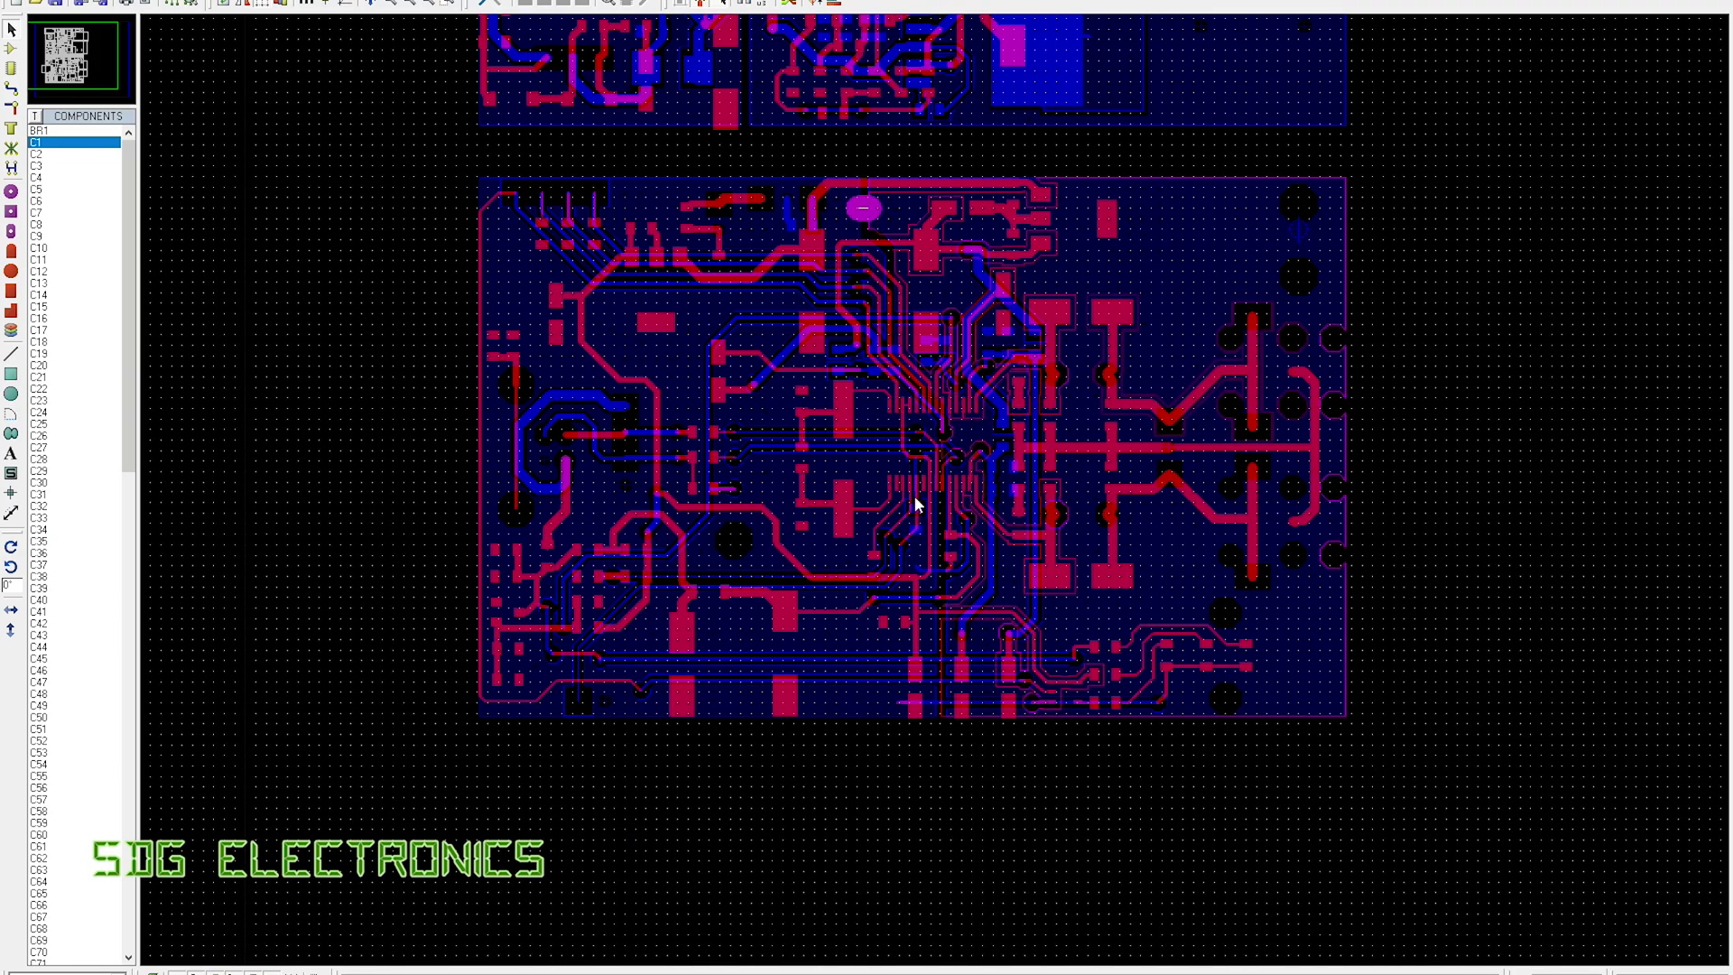
scroll(921, 495, "up", 1)
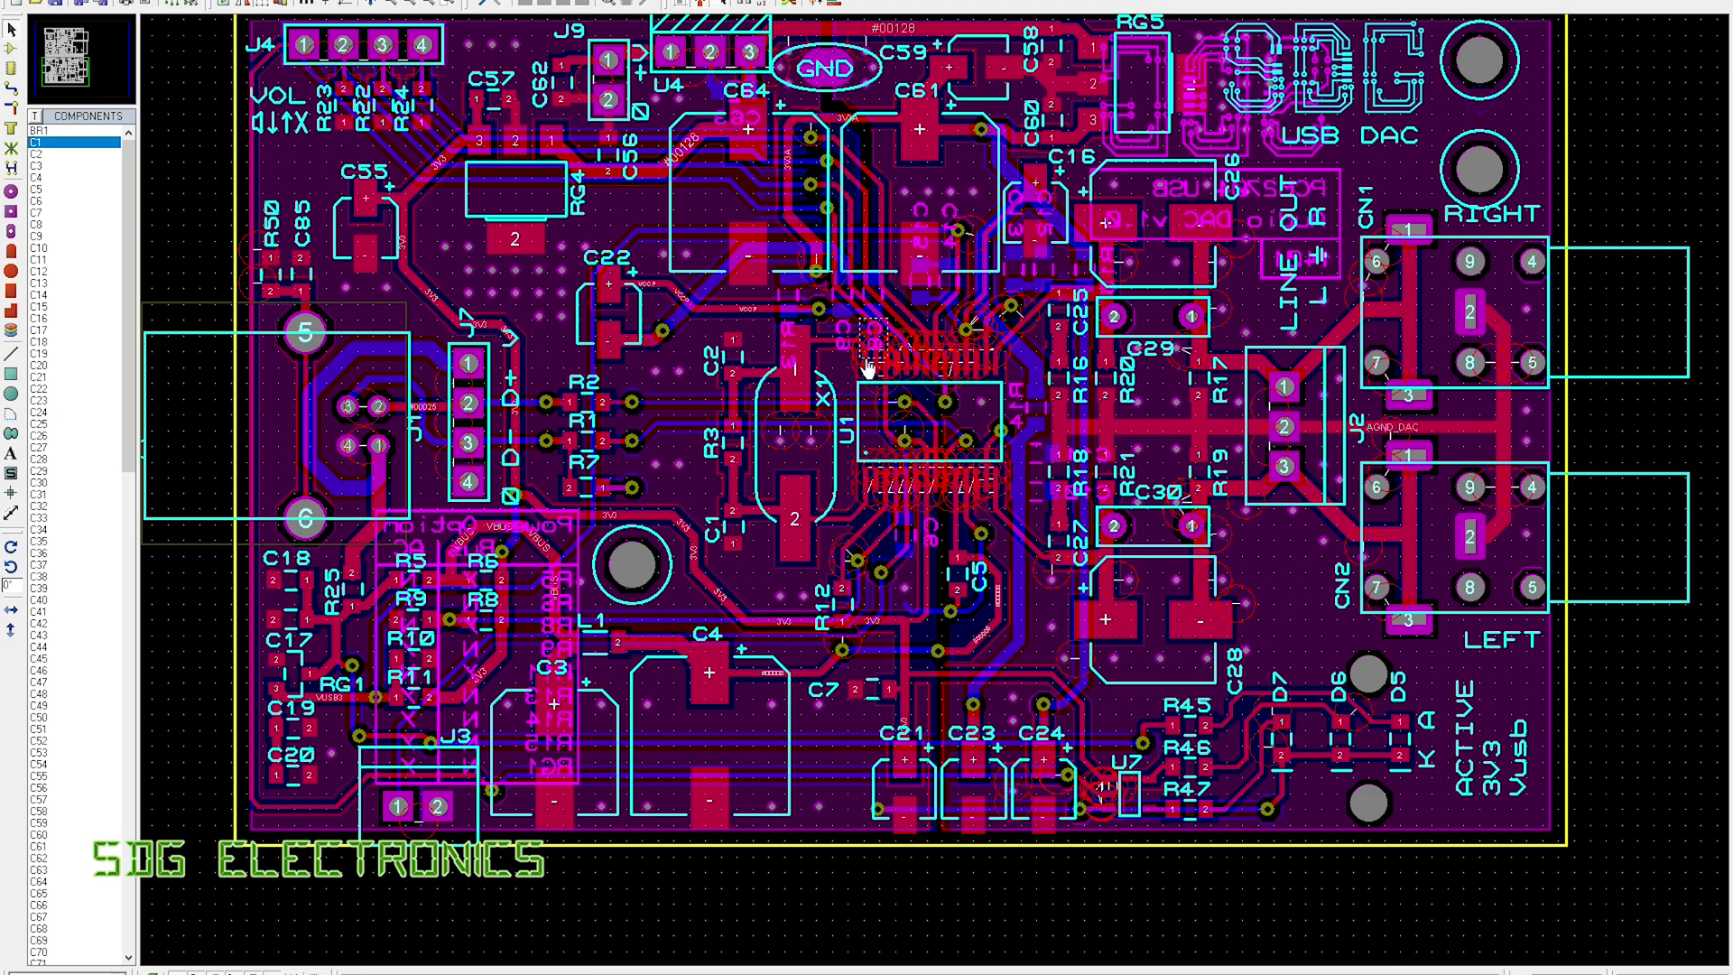
scroll(943, 366, "up", 2)
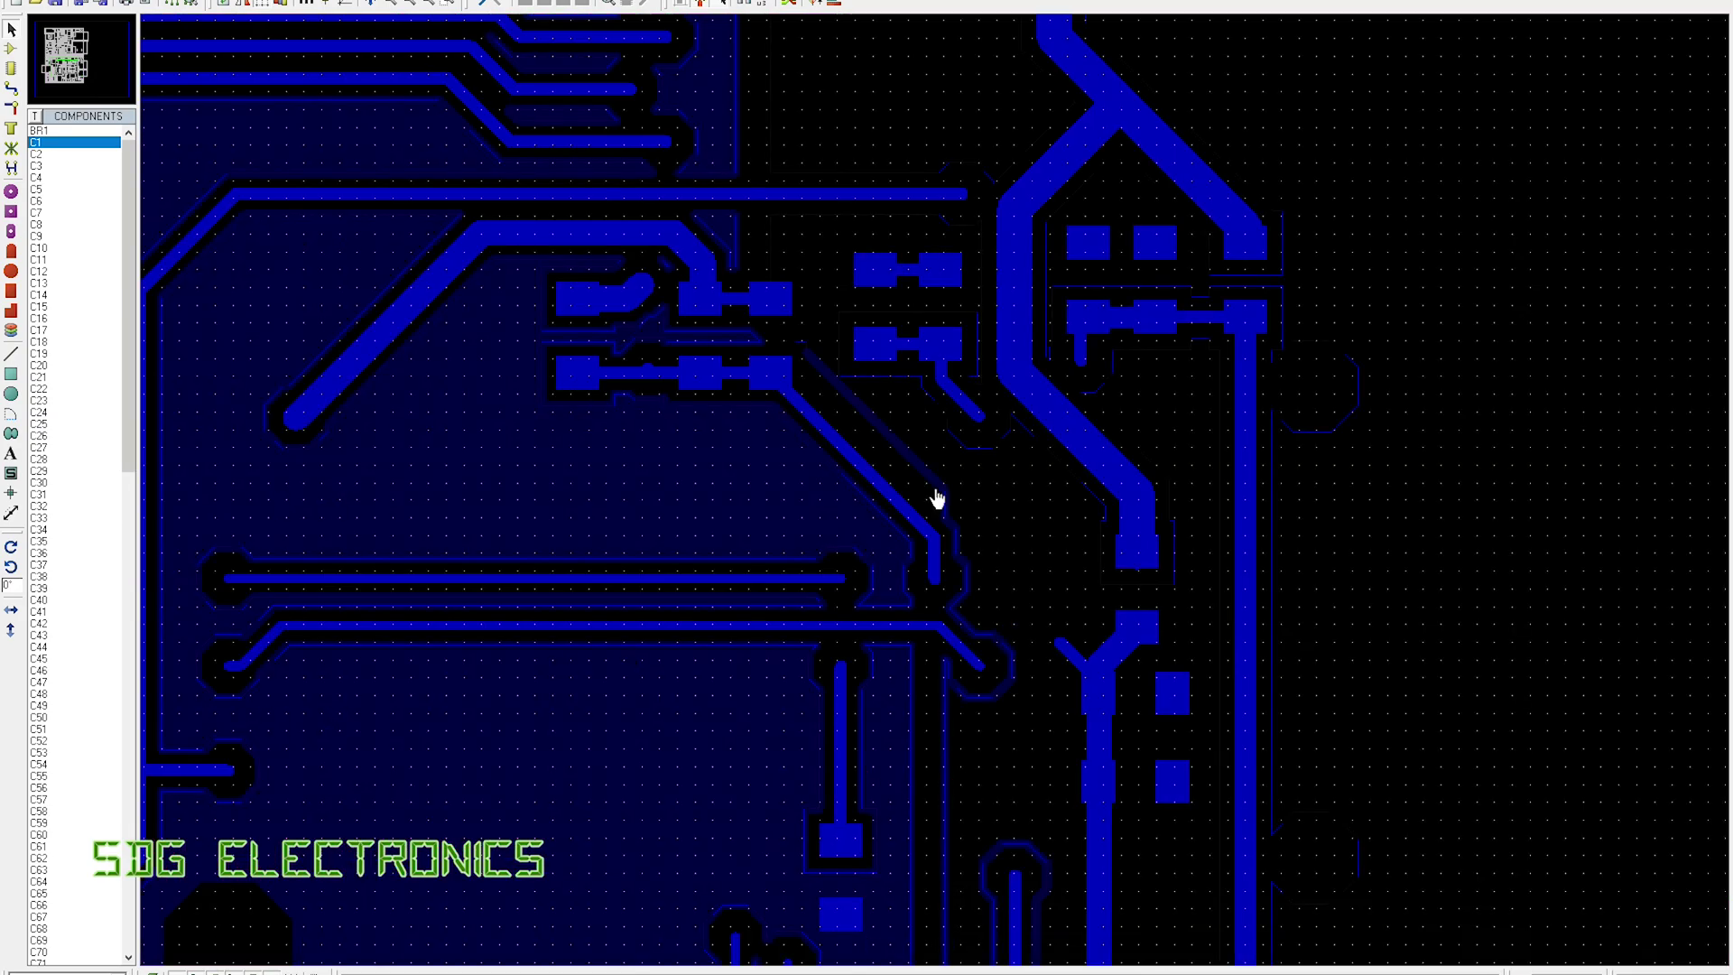
scroll(939, 496, "down", 1)
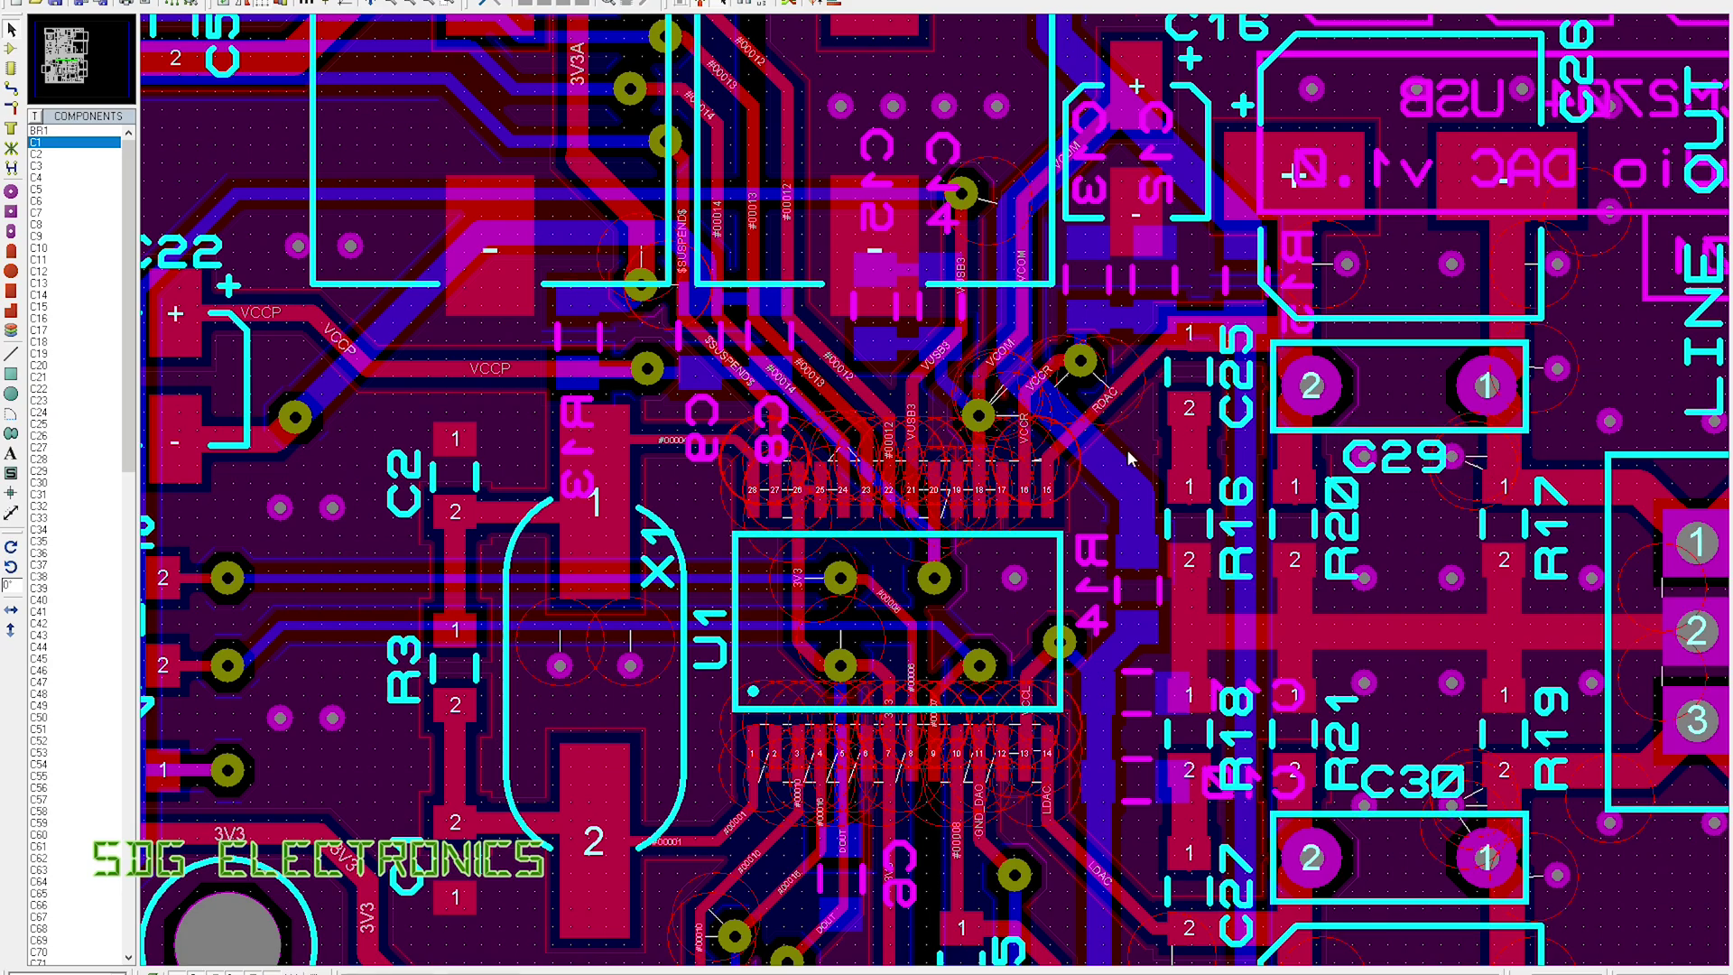
scroll(933, 470, "down", 4)
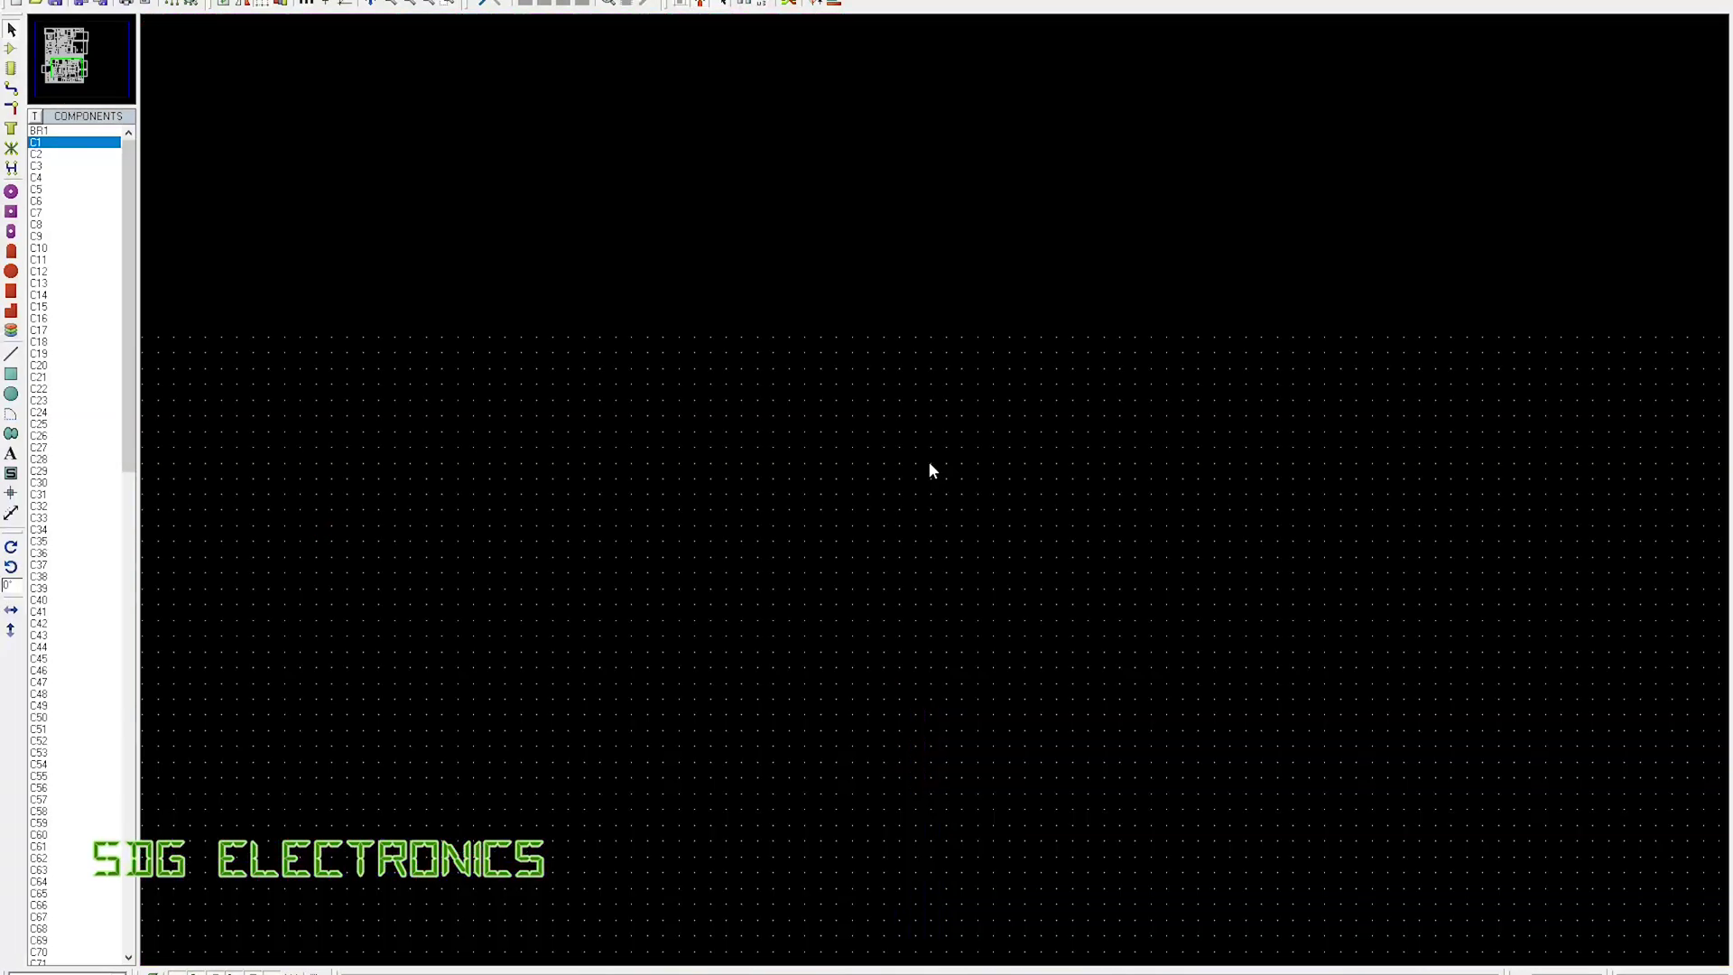
scroll(932, 469, "down", 2)
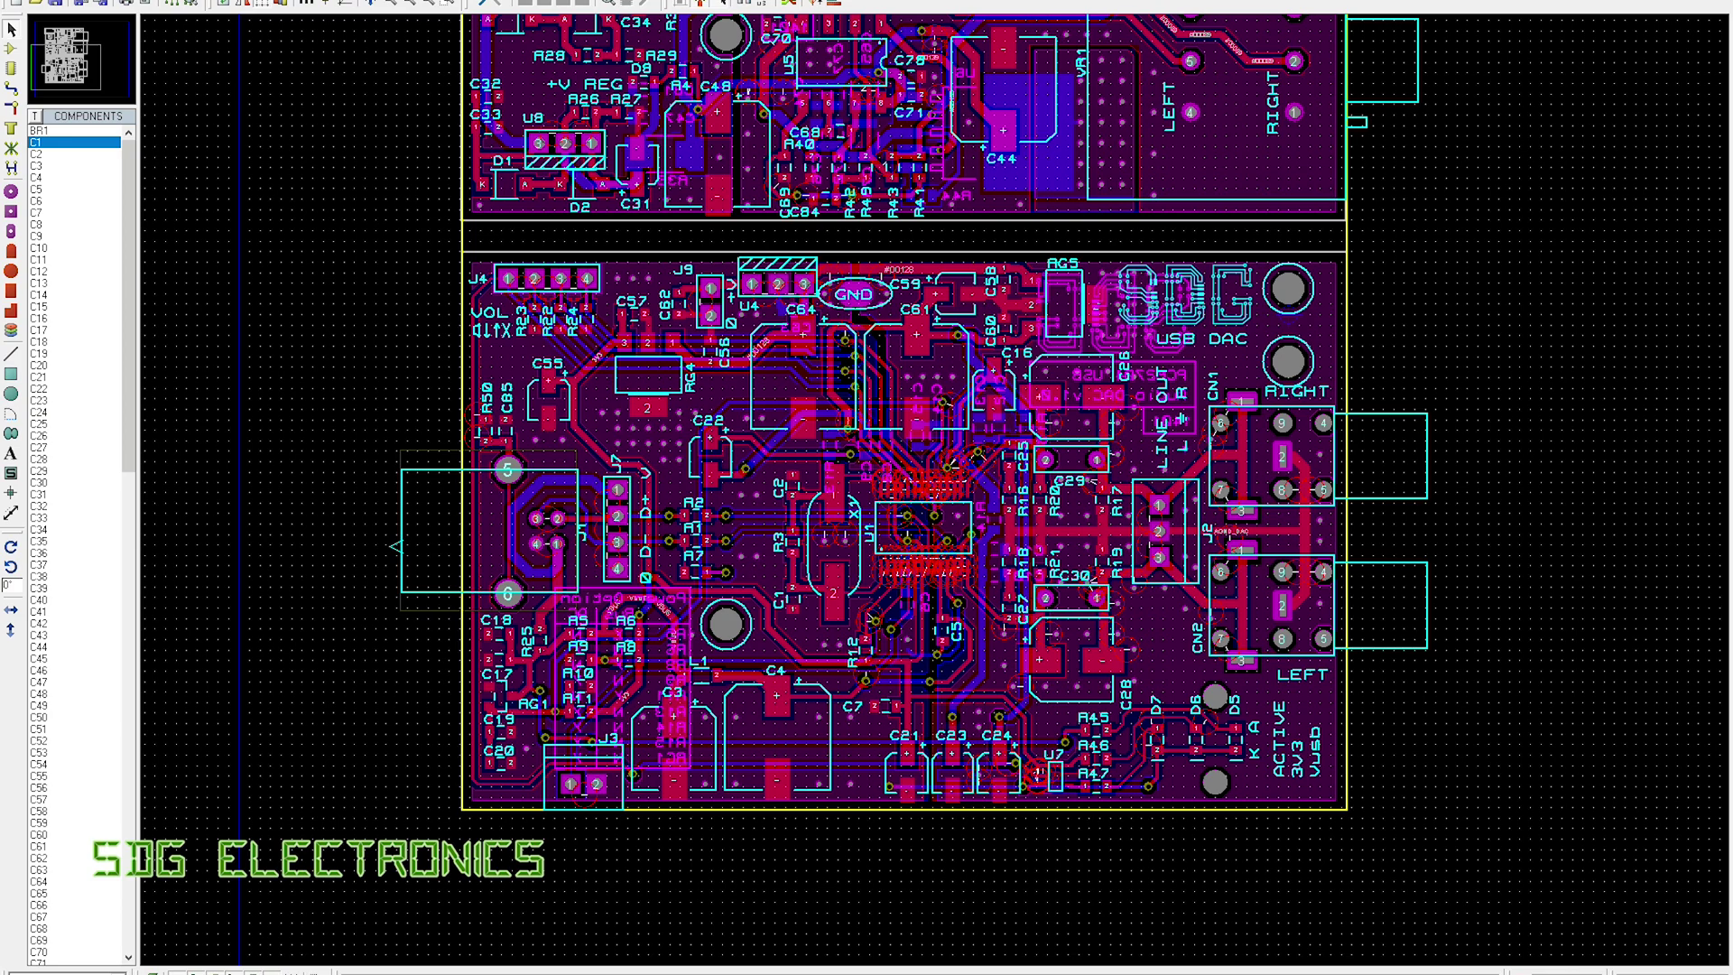
key("alt+Tab")
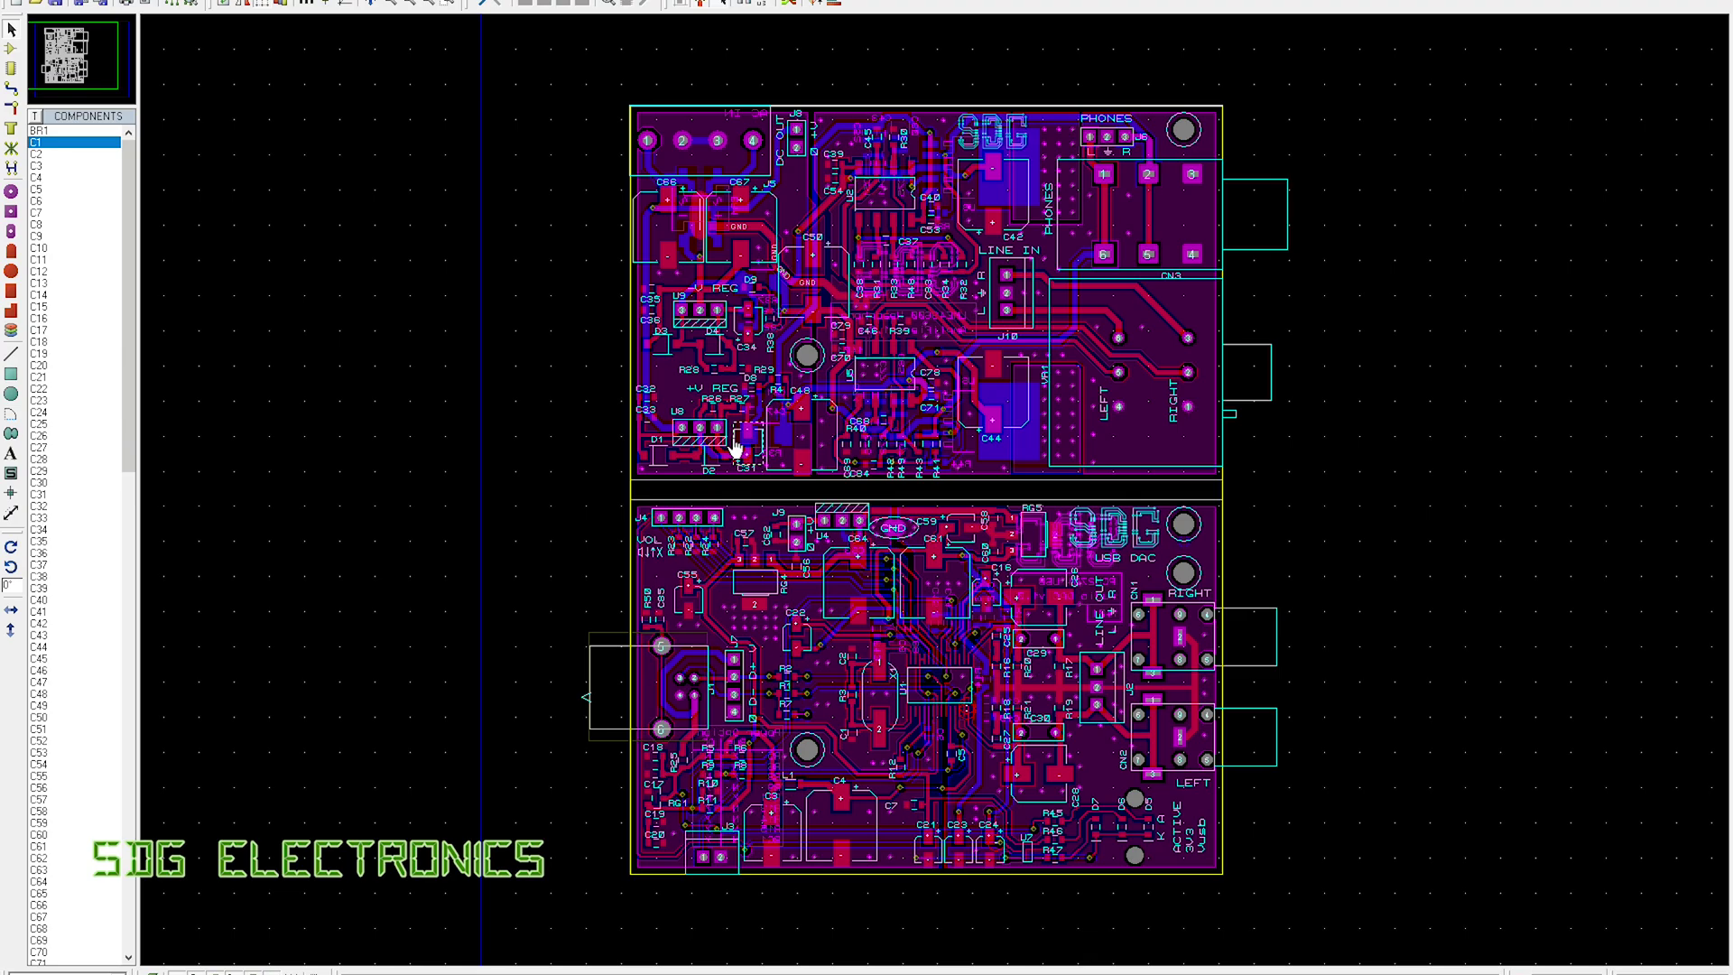
left_click(1028, 390)
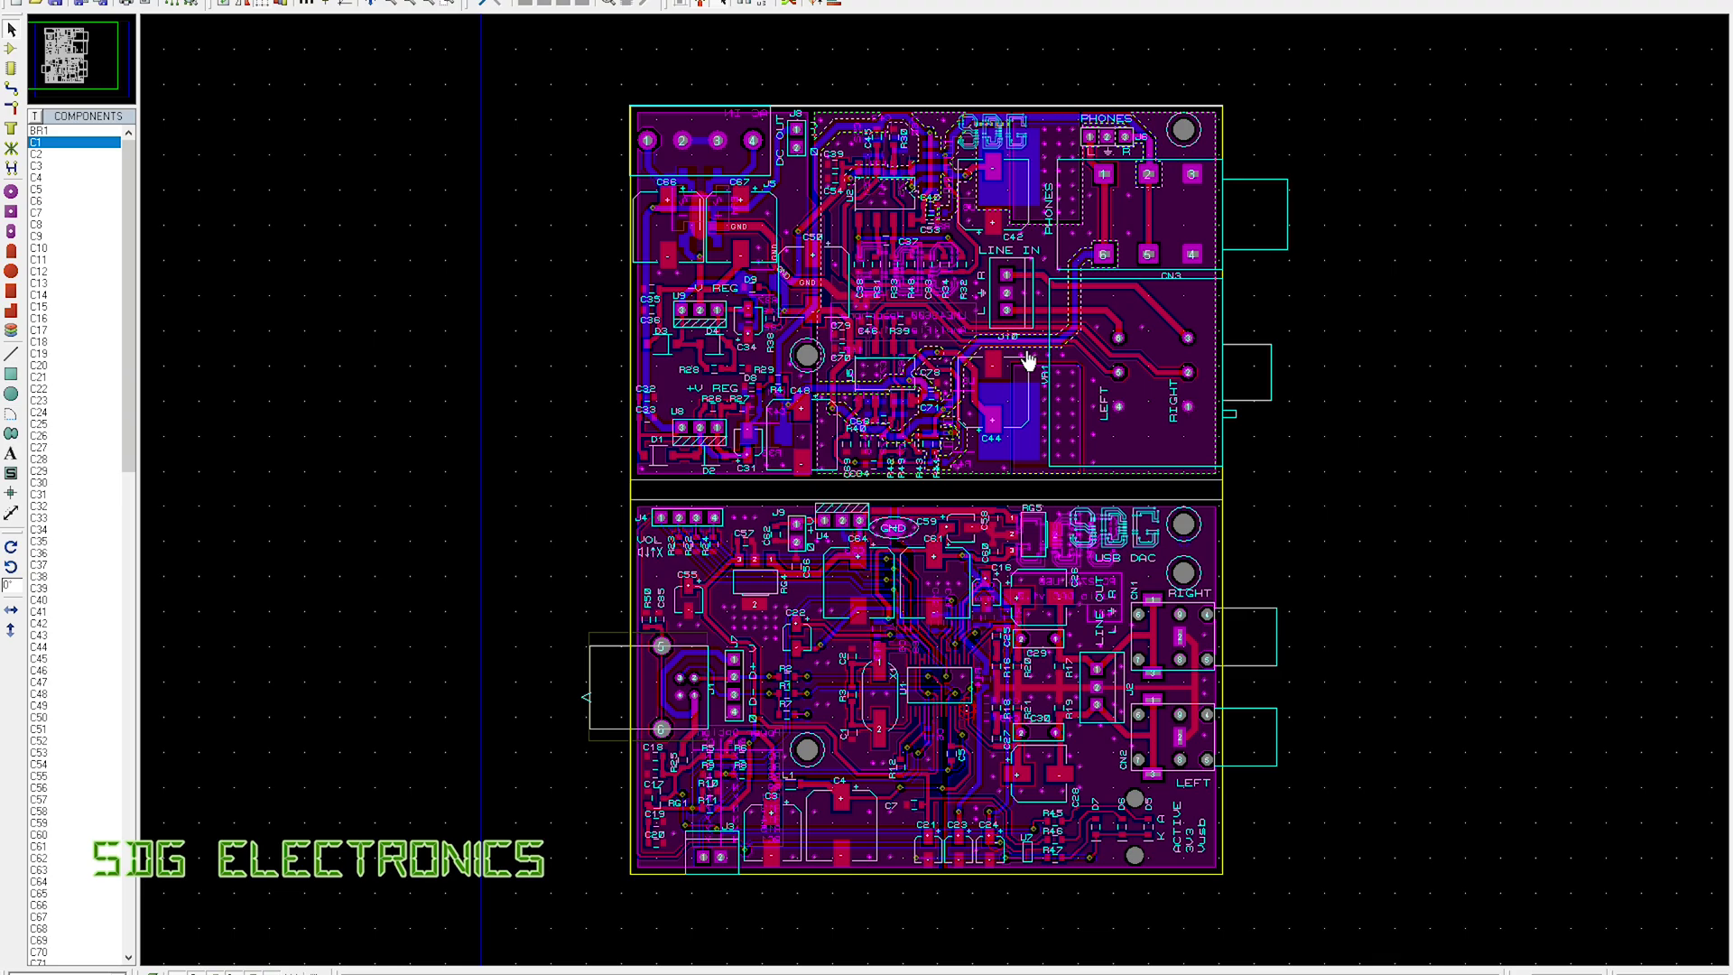
left_click(1113, 343)
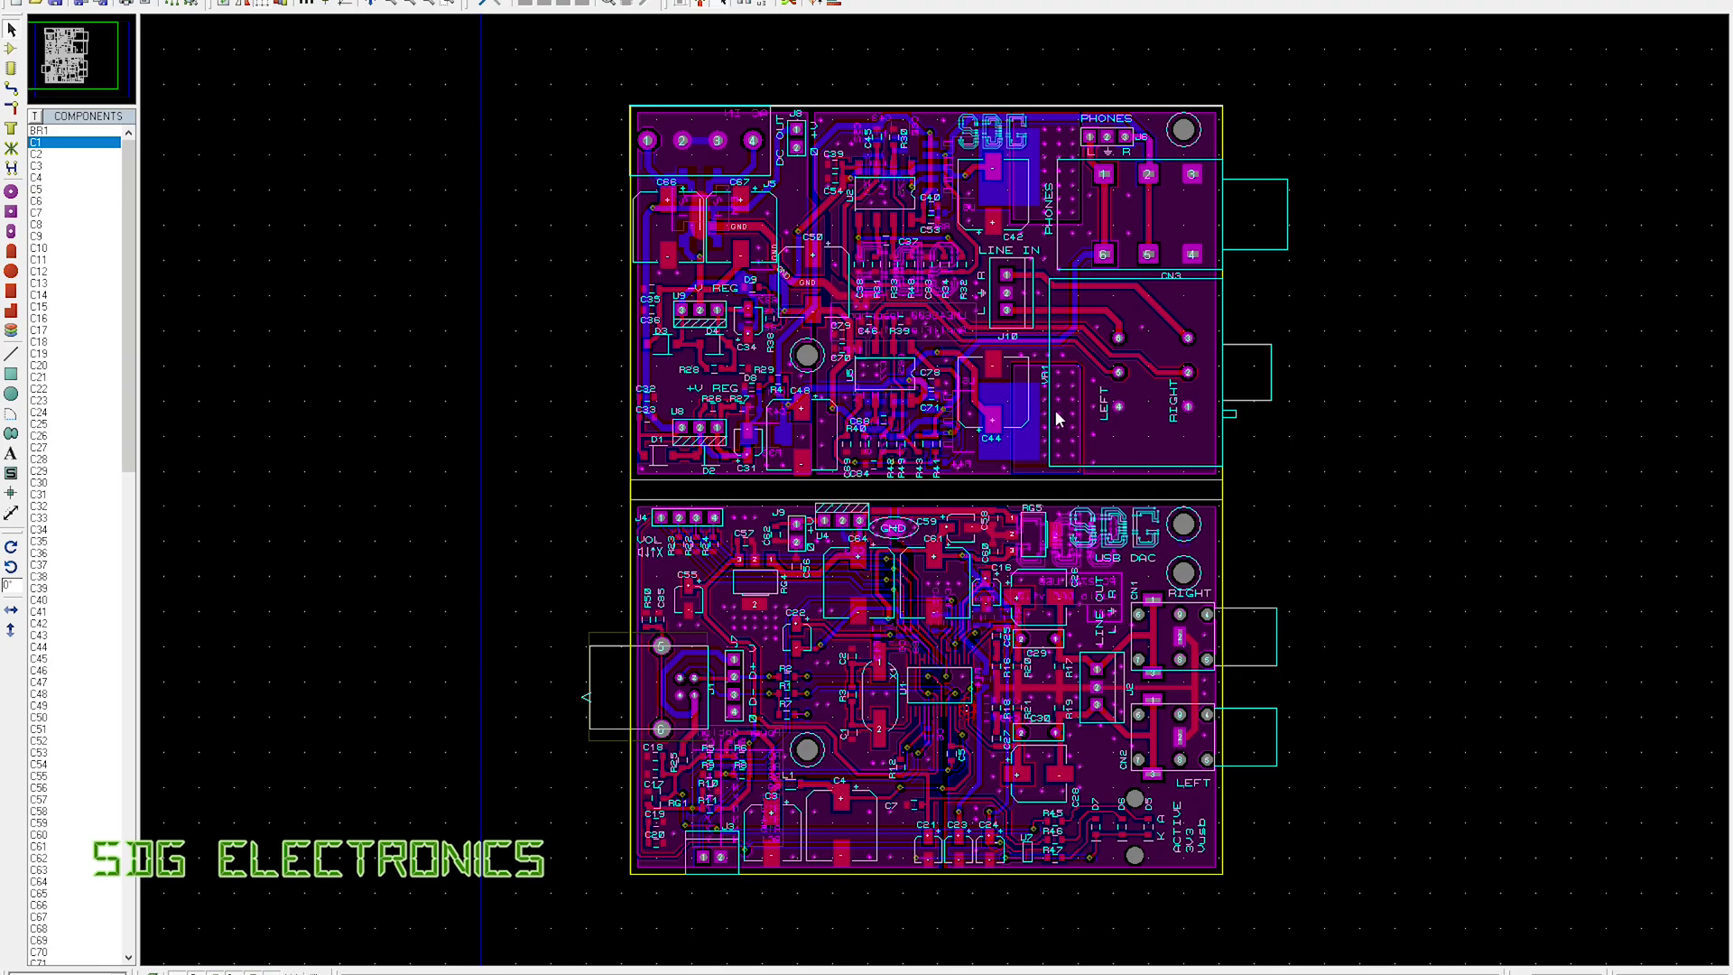
left_click(1107, 478)
left_click(954, 411)
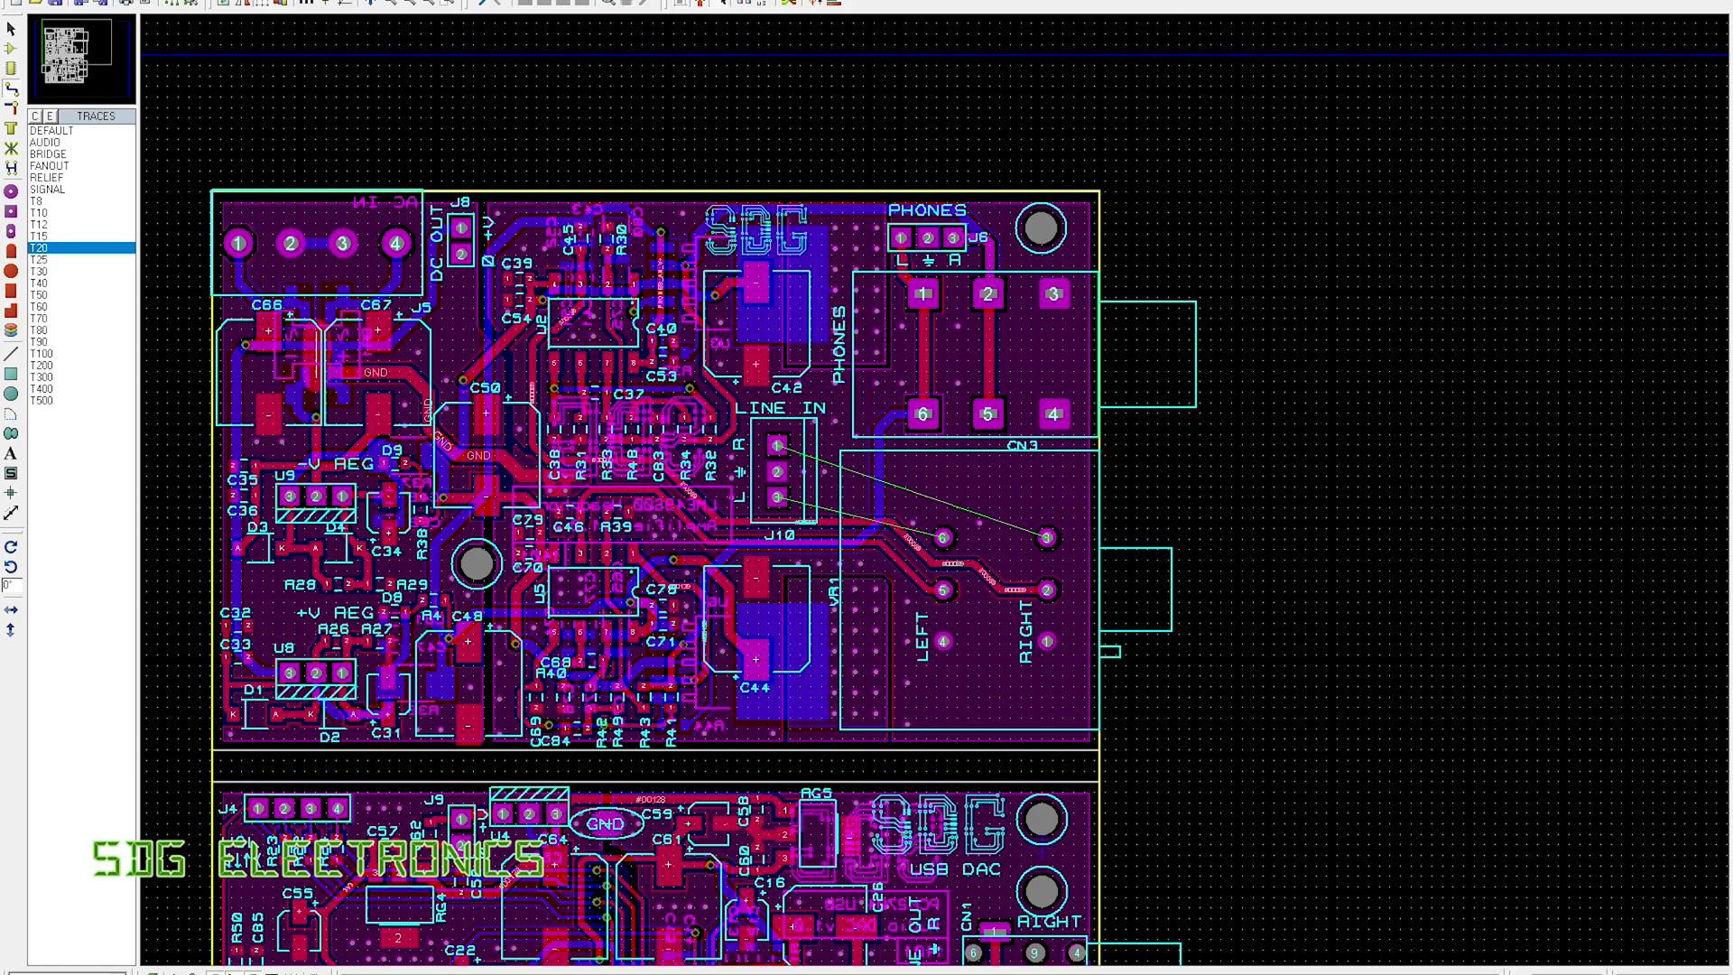
- Route traces from J10 pad 3 to connector pad 6 and from J10 pad 1 to connector pad 3
left_click(778, 445)
left_click(777, 496)
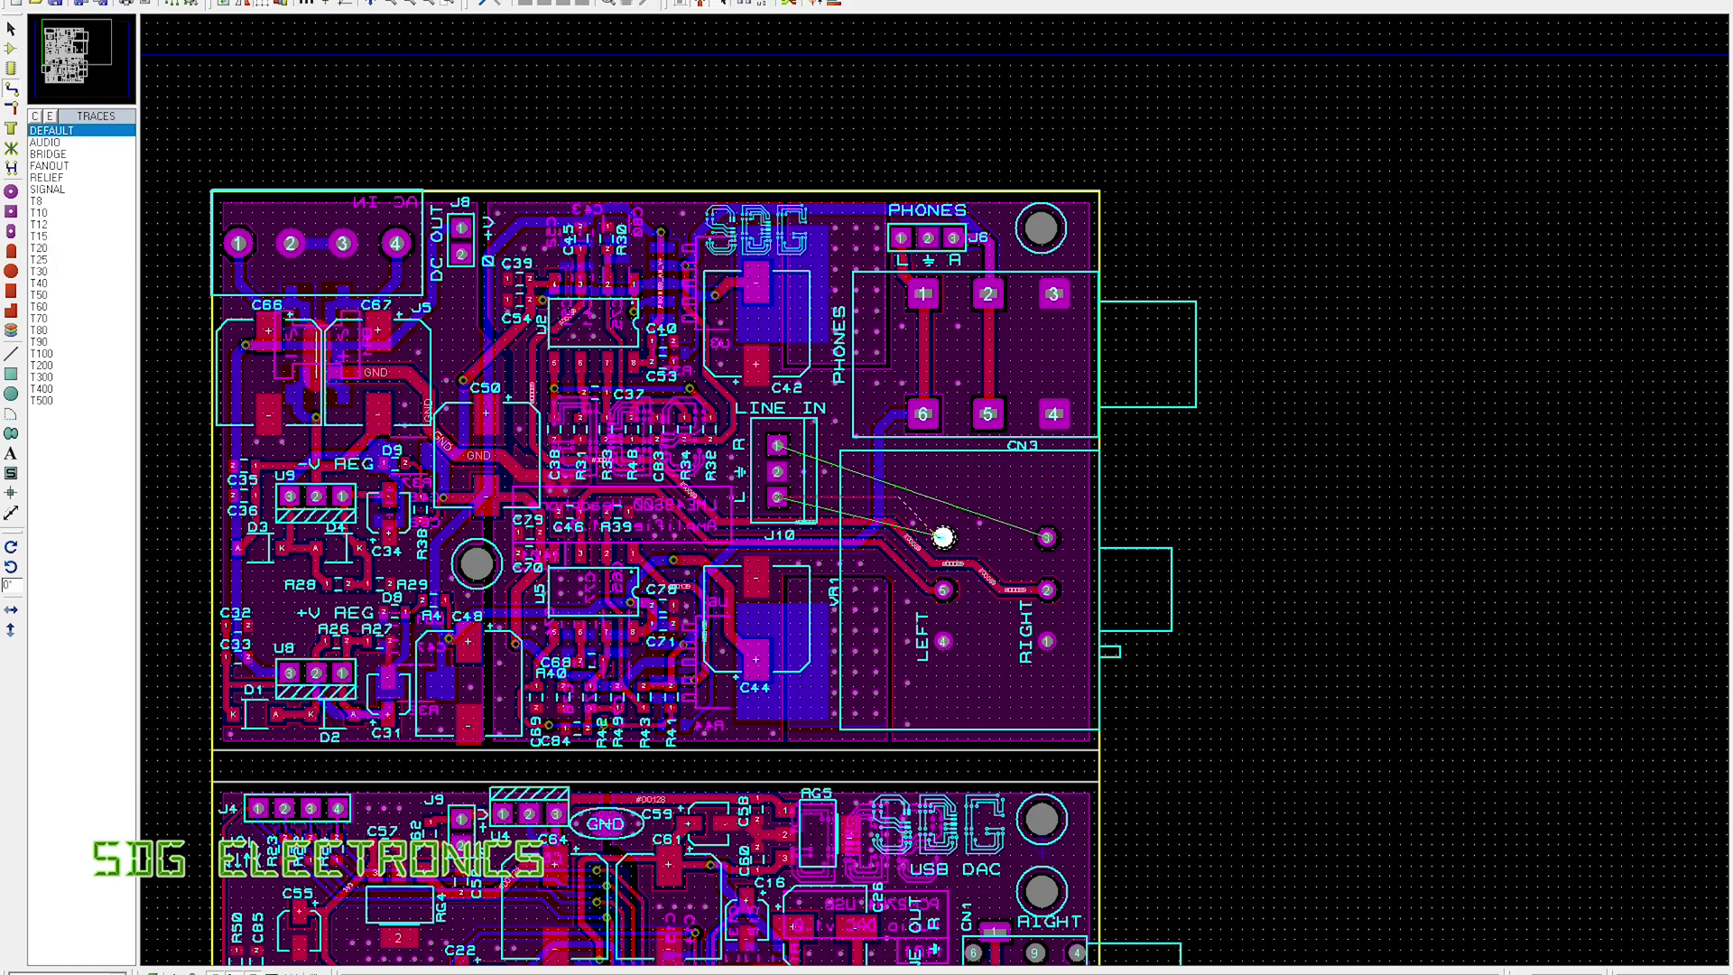
left_click(943, 537)
left_click(778, 445)
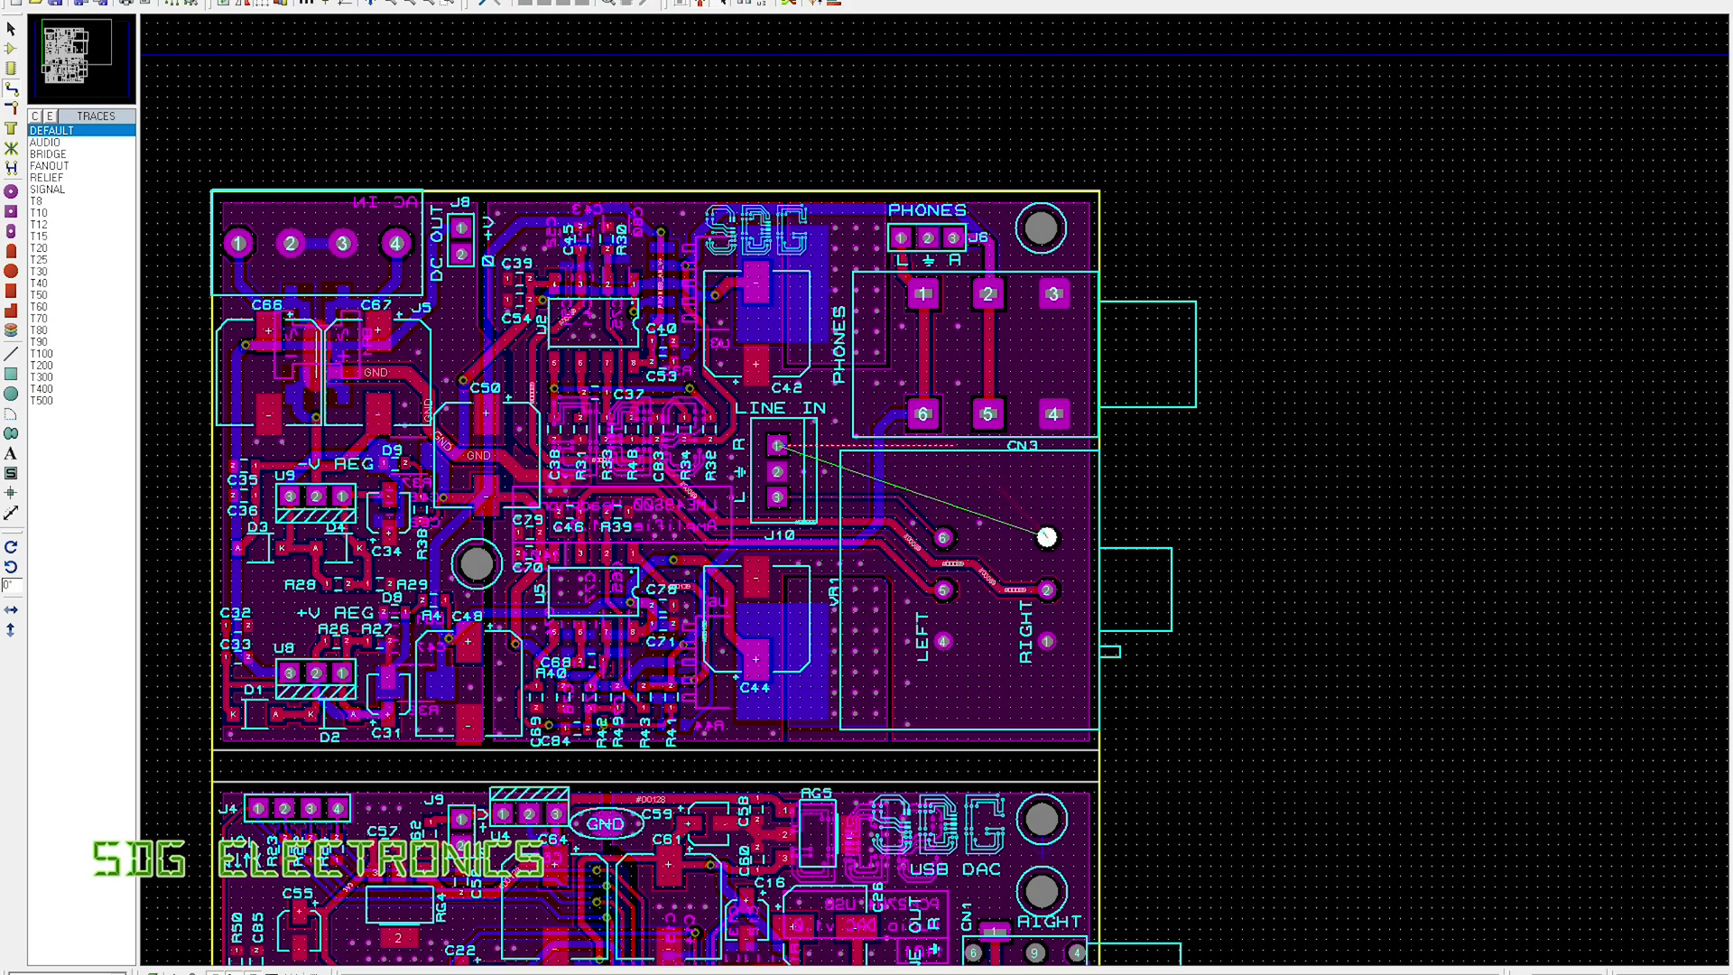
left_click(1047, 537)
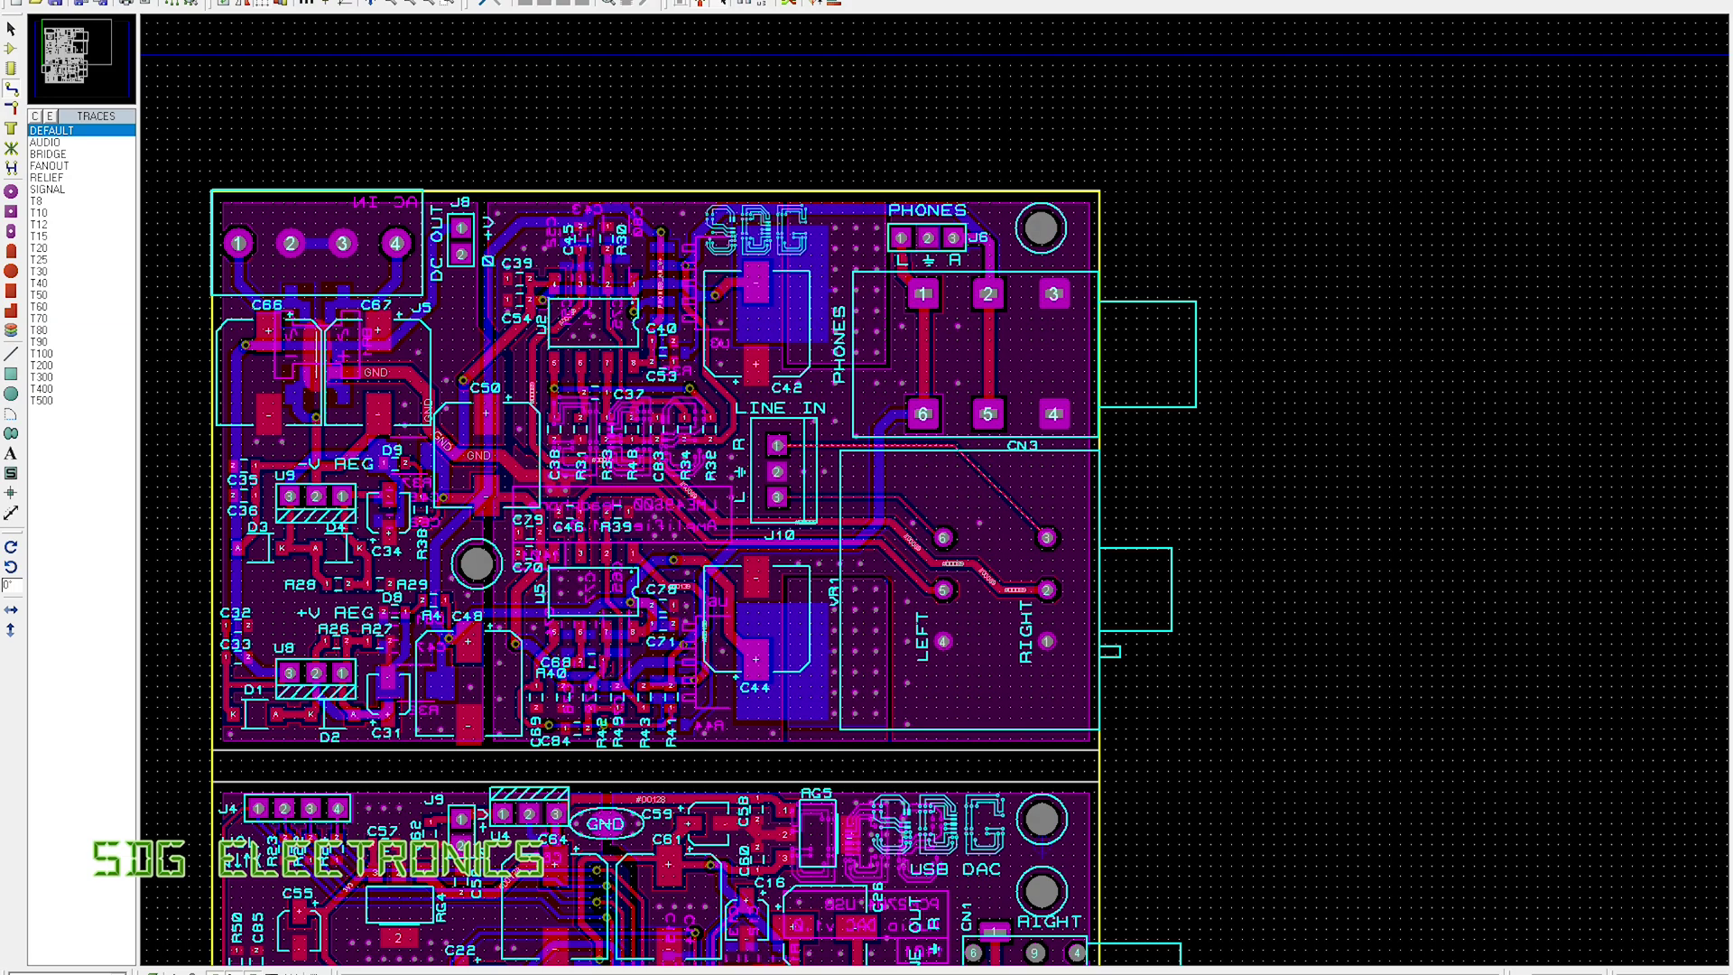